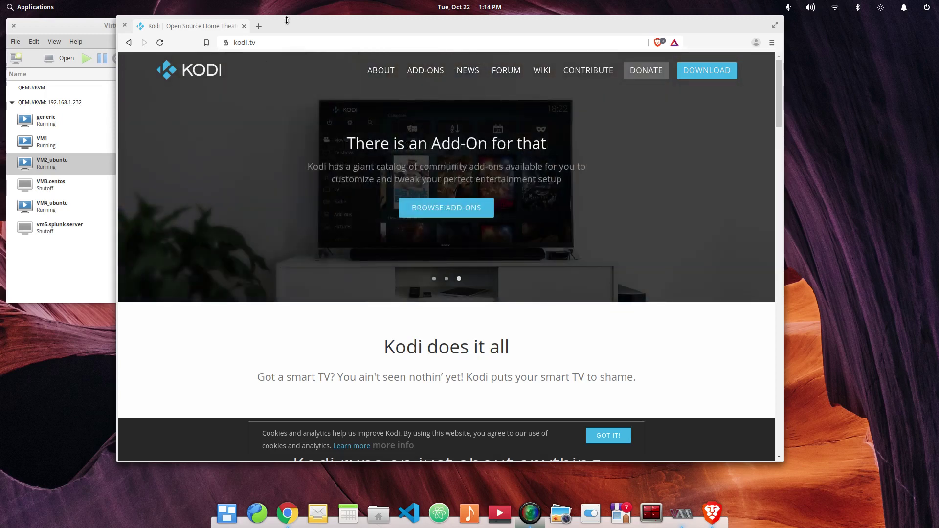
Maximize the browser window and open the Kodi downloads page at its platform choices.
double_click(293, 21)
mouse_move(400, 66)
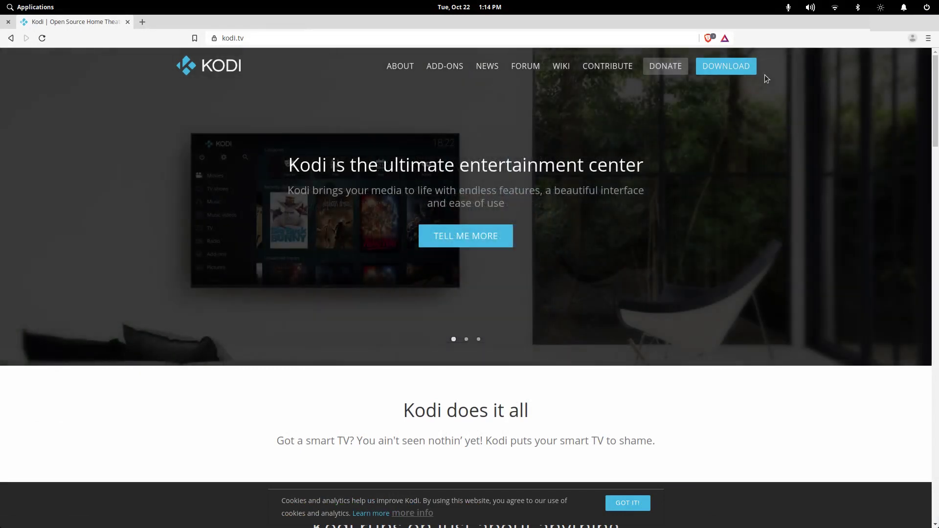
click(737, 69)
scroll(642, 250, down, 6)
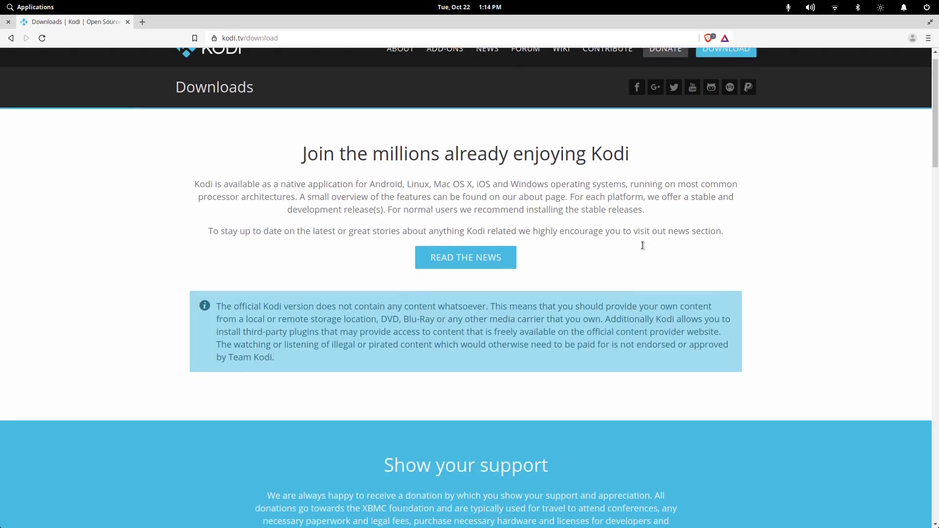
scroll(641, 249, down, 2)
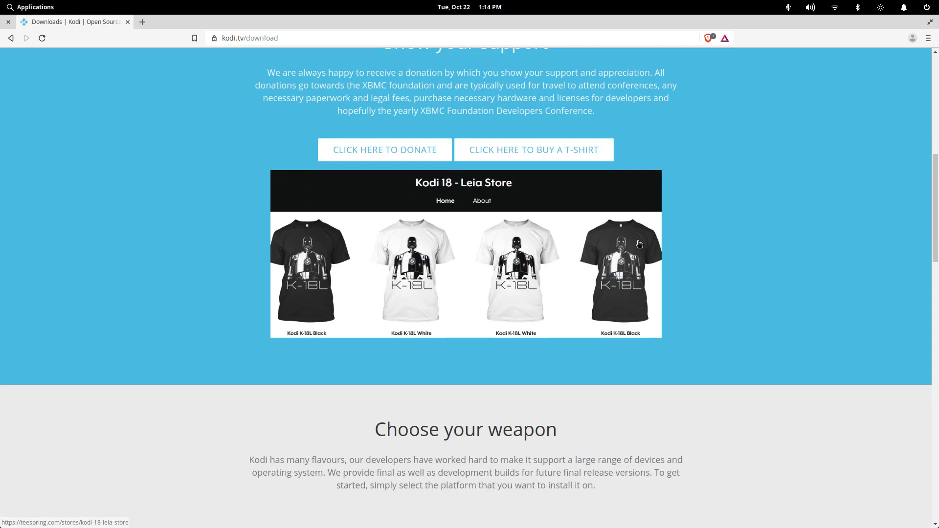
scroll(640, 242, down, 2)
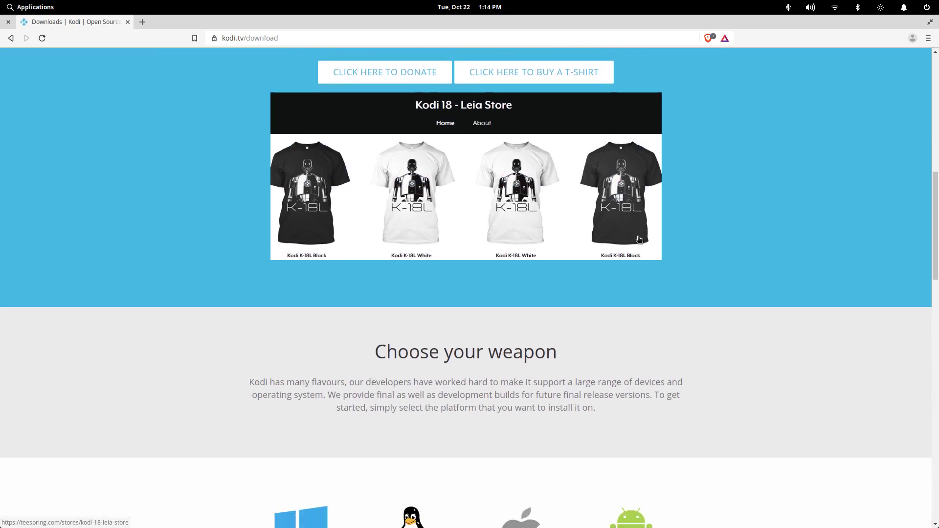
scroll(639, 239, down, 5)
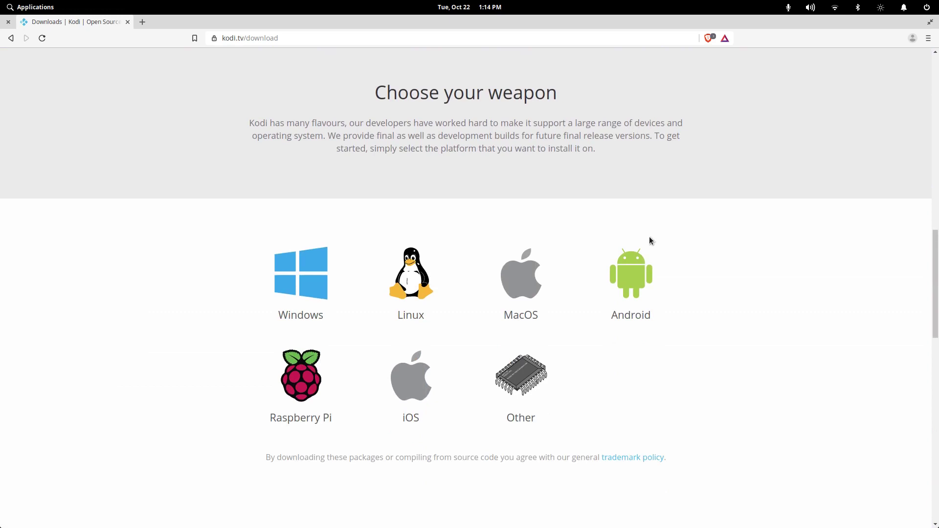
scroll(667, 233, down, 2)
drag(767, 186, 207, 114)
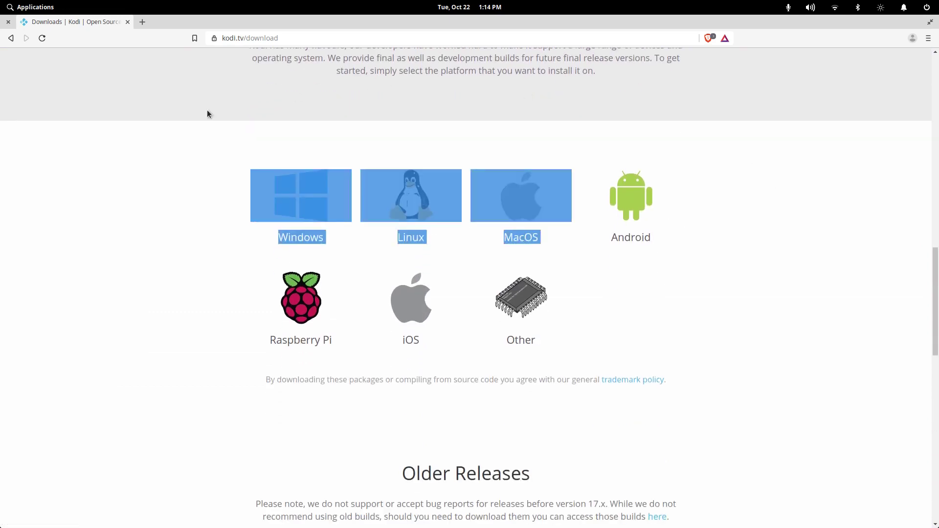
click(206, 136)
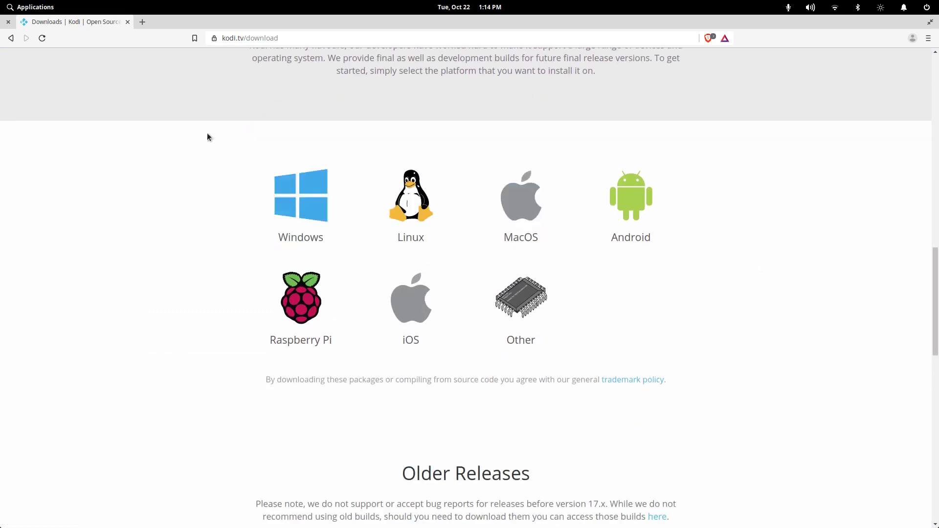
View the Windows installer options, close them, and open Kodi's Google Play listing from the Android download options.
click(318, 206)
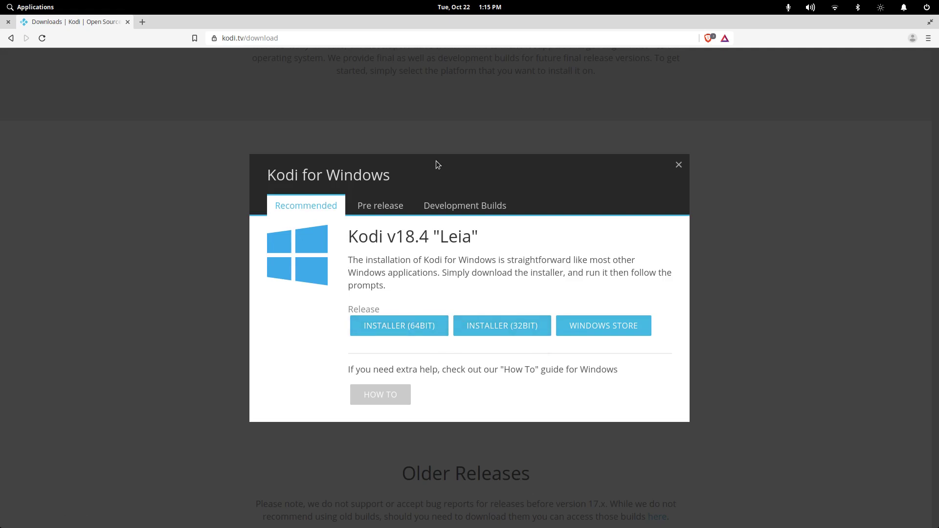
click(679, 166)
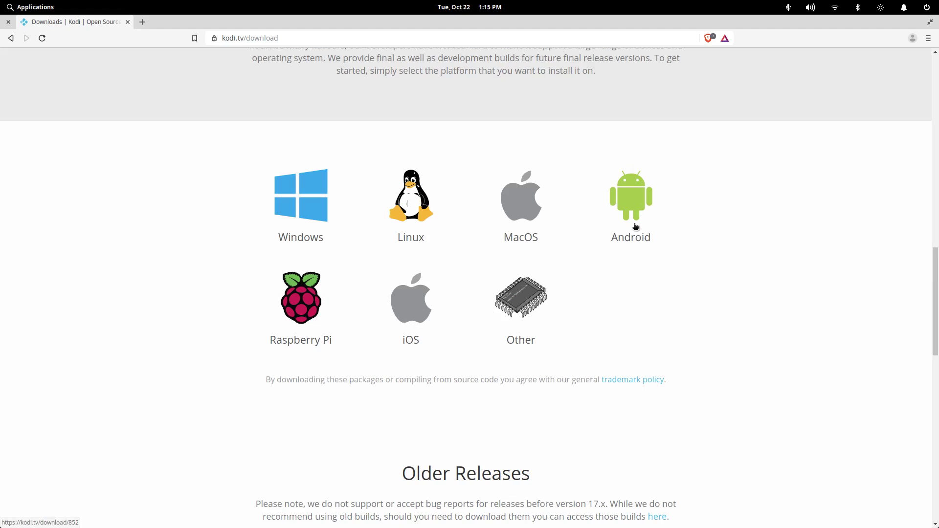
click(629, 198)
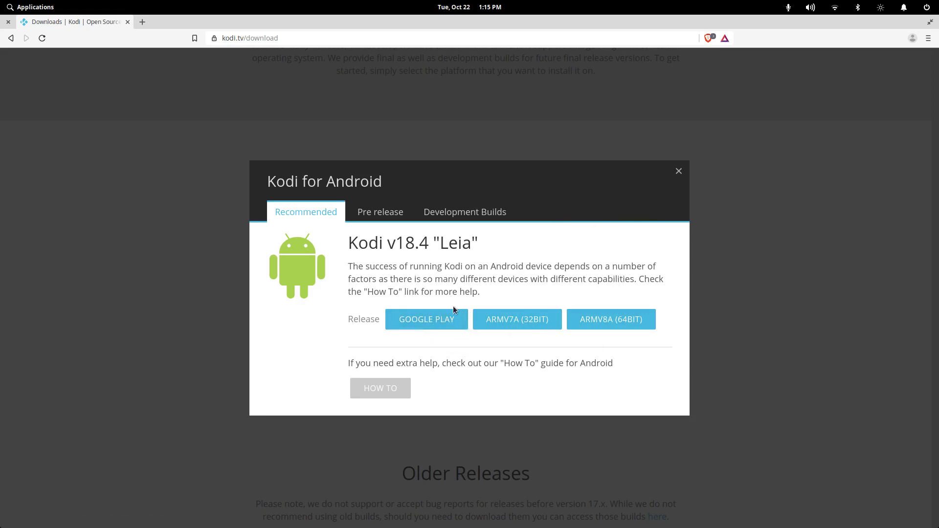
click(448, 317)
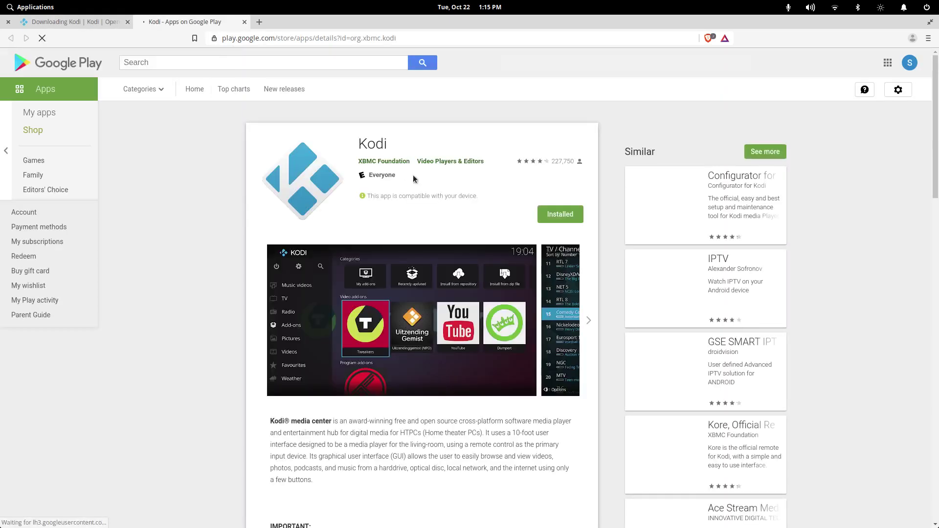
Close the Google Play listing, look through the download thank-you page and return to the platform choices.
click(245, 22)
scroll(616, 359, down, 15)
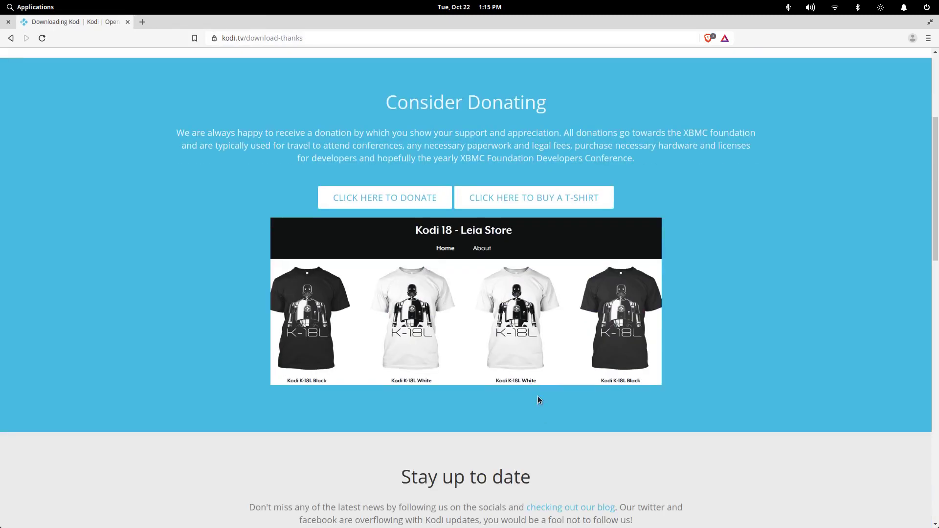
scroll(511, 359, down, 5)
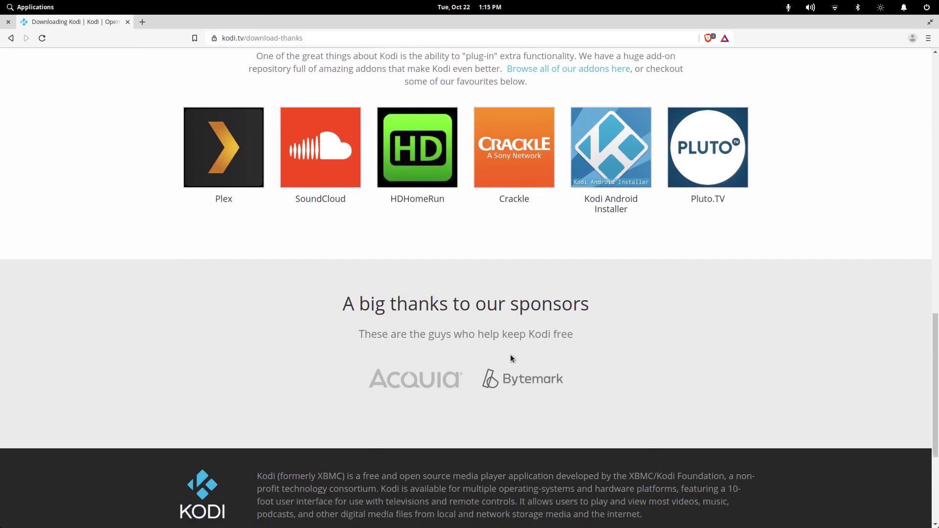
scroll(508, 358, up, 12)
scroll(509, 359, up, 8)
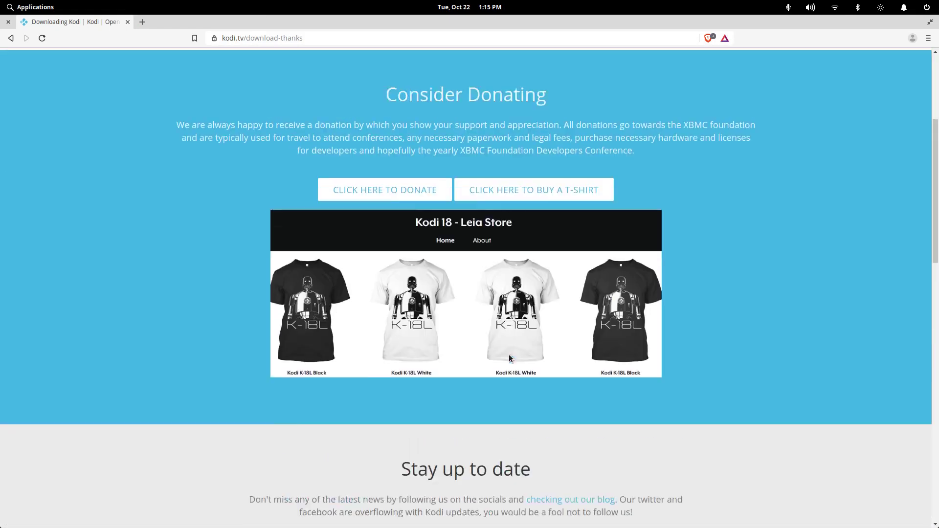
click(11, 38)
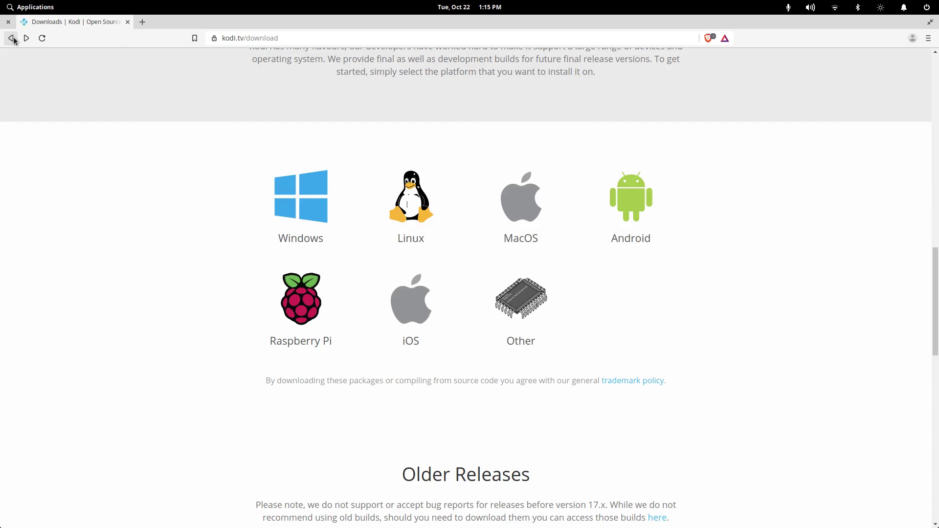
Open the install guide for Kodi on Linux and go to the commands for Ubuntu-based distributions.
click(412, 206)
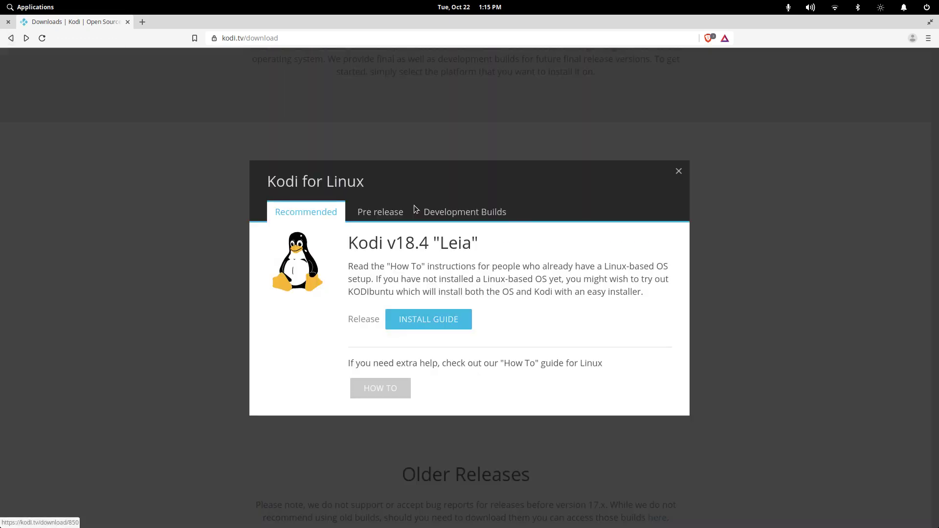
click(375, 213)
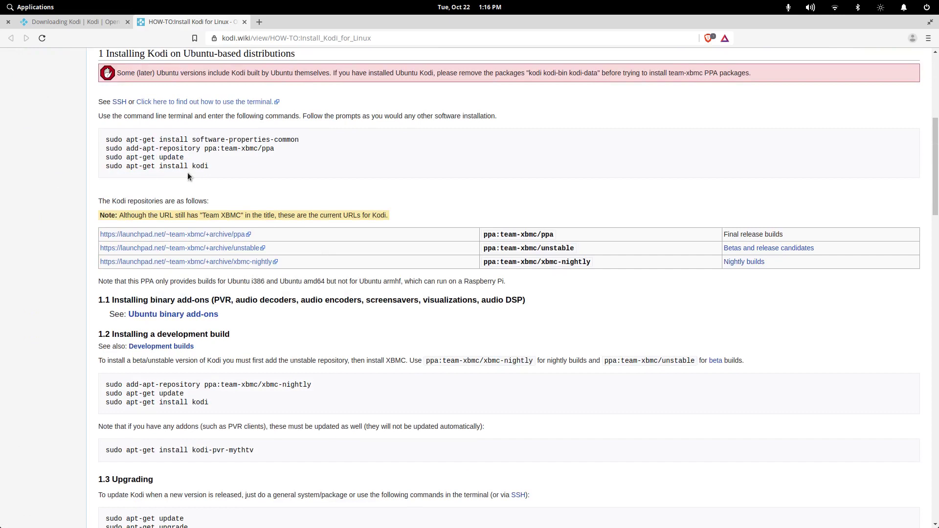
scroll(188, 174, up, 1)
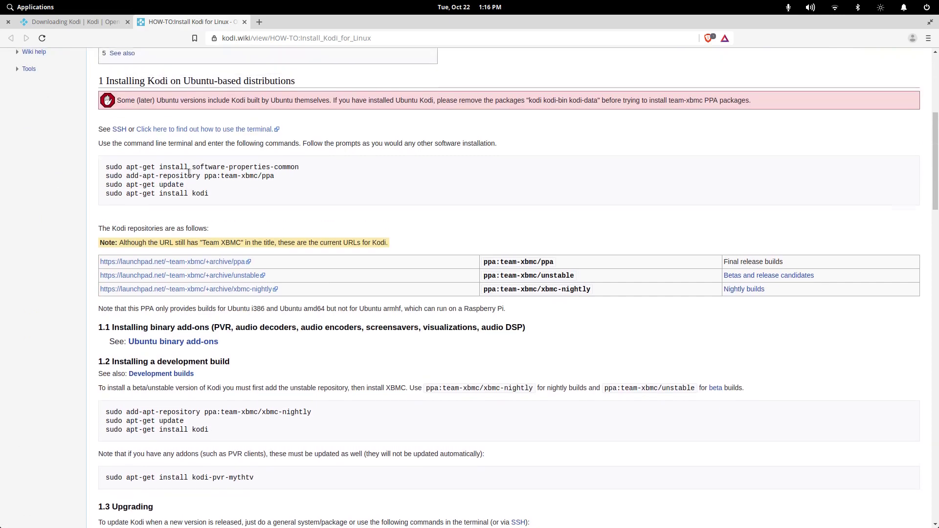
scroll(196, 170, up, 2)
drag(101, 131, 354, 150)
click(313, 217)
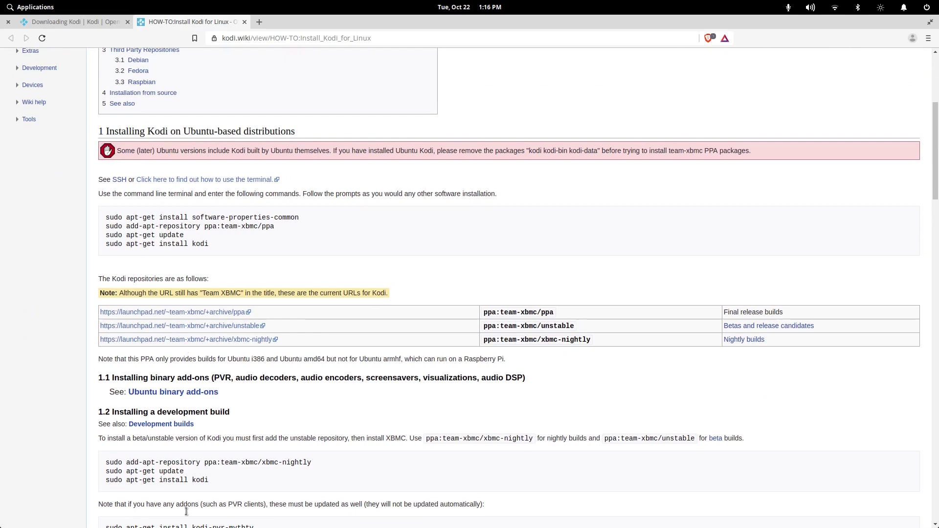
Open a terminal window and copy the command "sudo apt-get install software-properties-common" from the install guide.
mouse_move(282, 518)
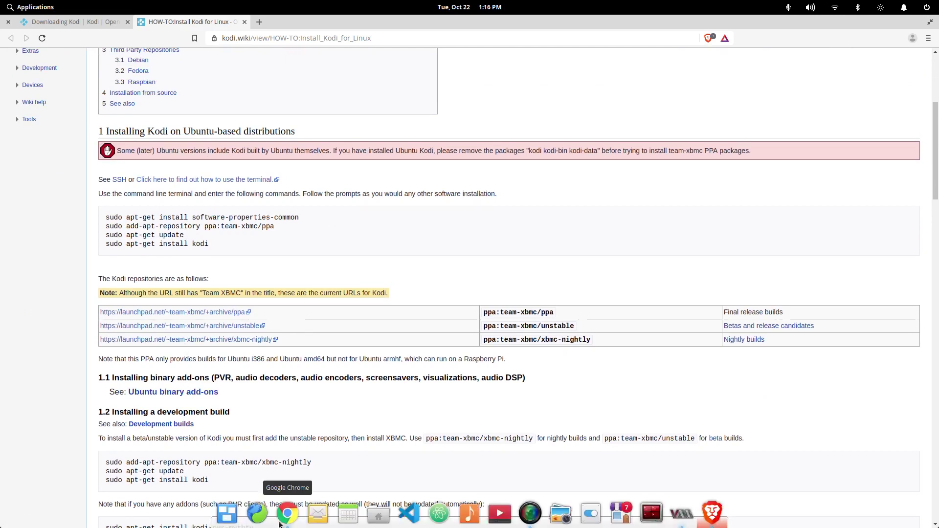
click(651, 512)
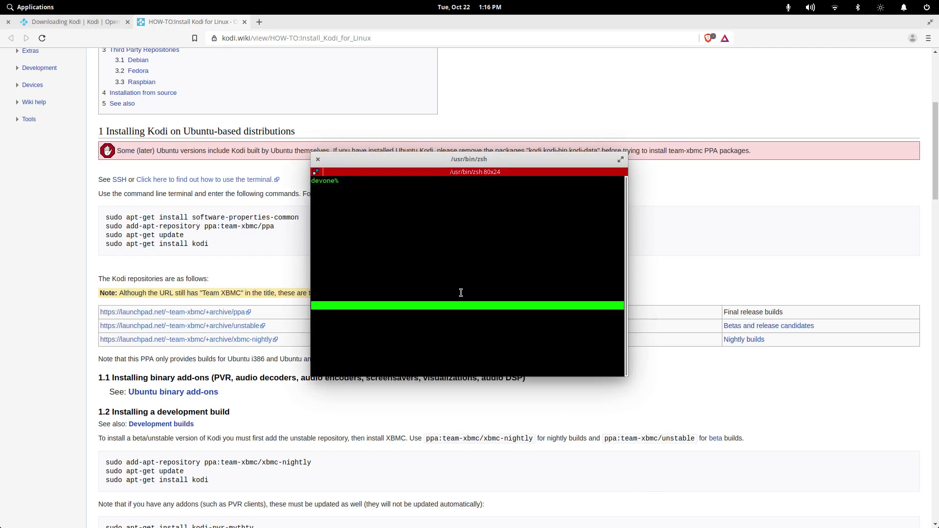
click(250, 217)
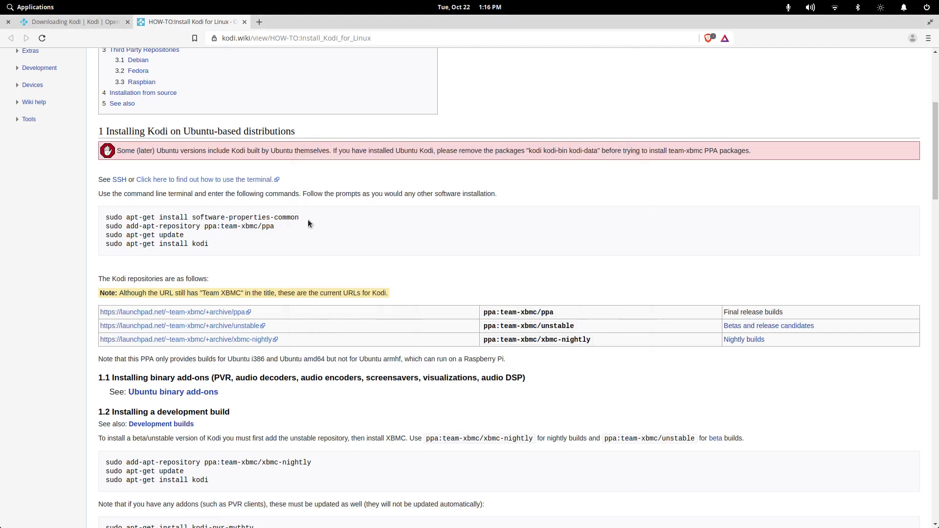
drag(308, 219, 105, 216)
right_click(140, 218)
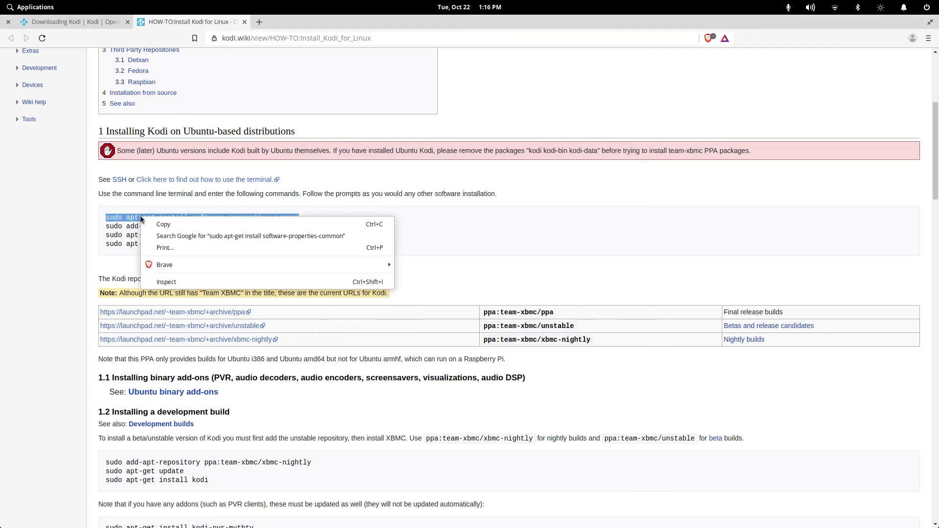
click(166, 223)
Run the copied software-properties-common install command in the terminal and enter the sudo password.
mouse_move(293, 523)
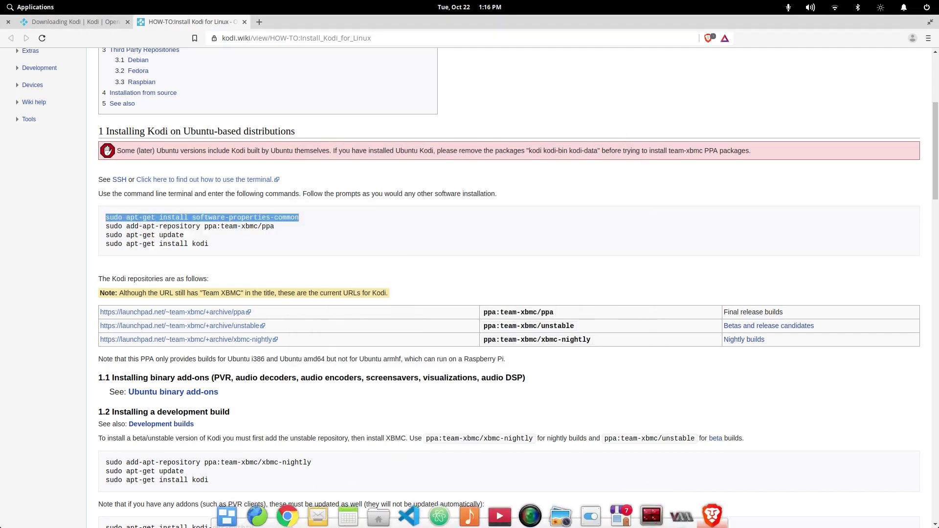
click(652, 513)
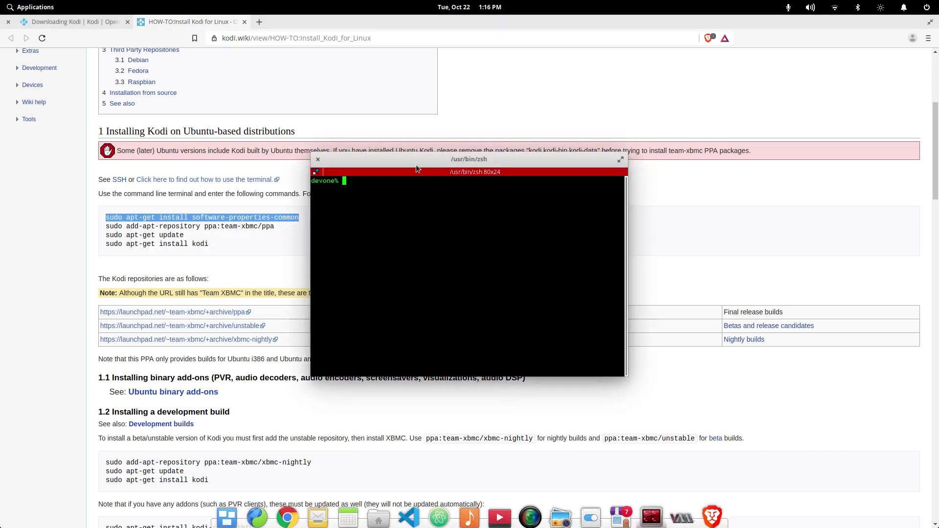
right_click(394, 206)
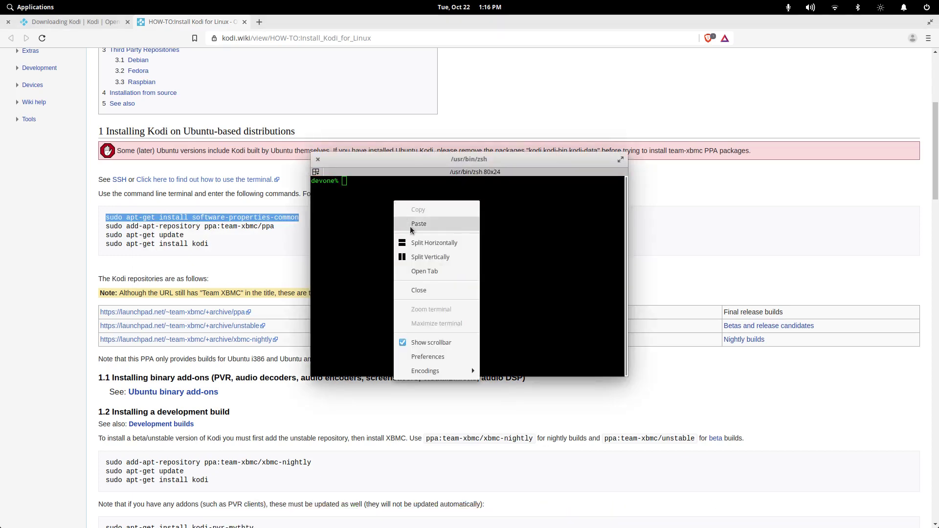
click(408, 220)
key(Return)
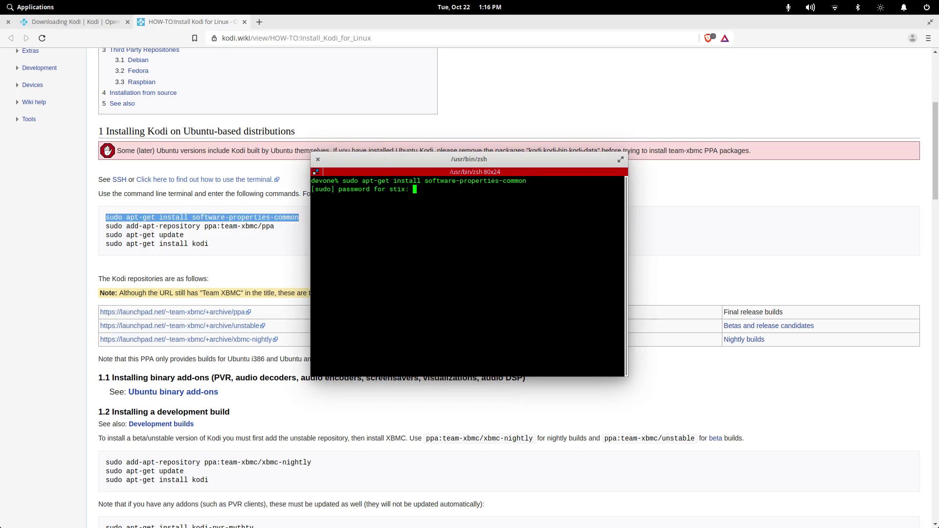
text(********)
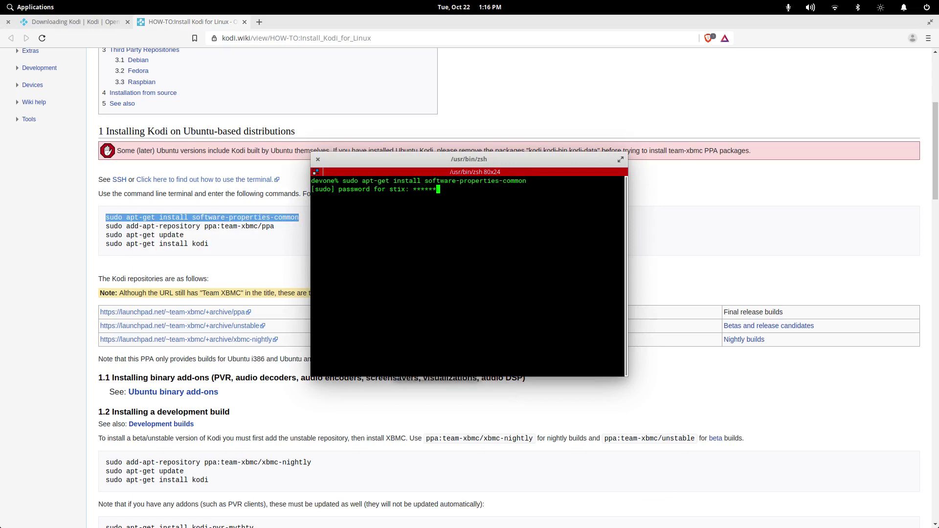
key(Return)
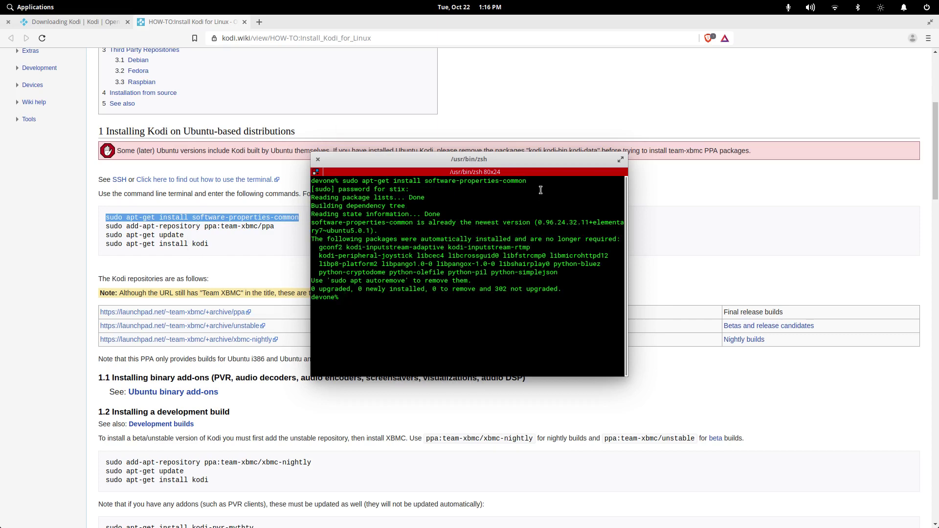
Copy the command "sudo add-apt-repository ppa:team-xbmc/ppa" from the install guide's Ubuntu section.
click(191, 234)
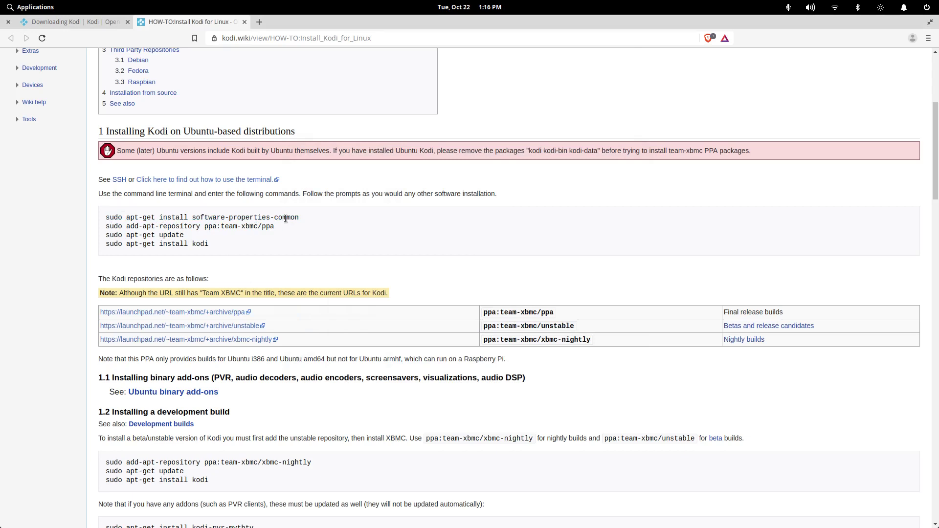
drag(277, 228, 108, 229)
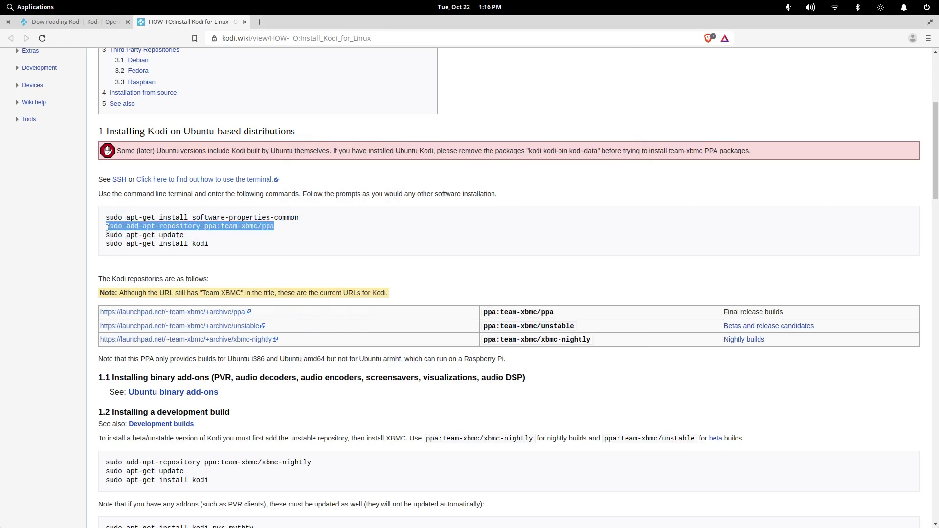
right_click(109, 226)
click(120, 236)
Run the copied add-apt-repository command in the terminal and accept adding the Team Kodi repository.
mouse_move(594, 526)
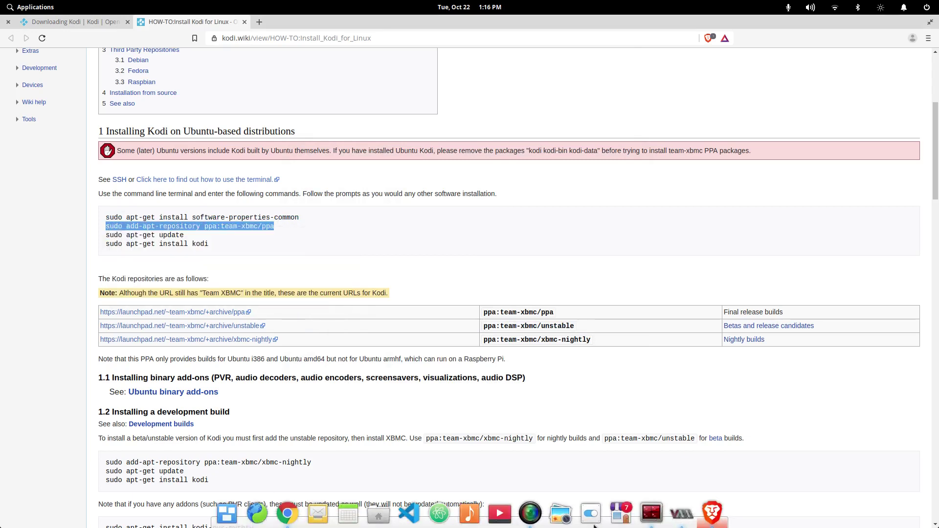
click(651, 512)
right_click(467, 298)
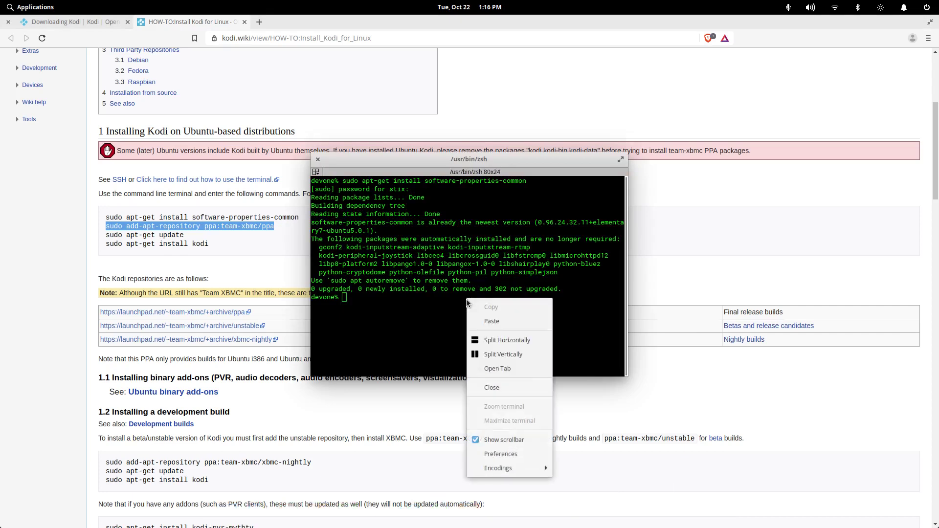
click(491, 321)
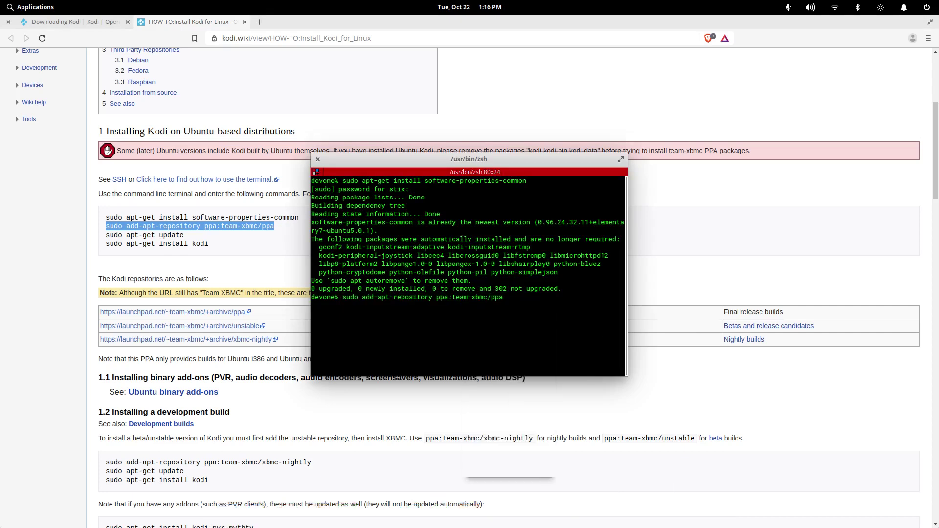
key(Return)
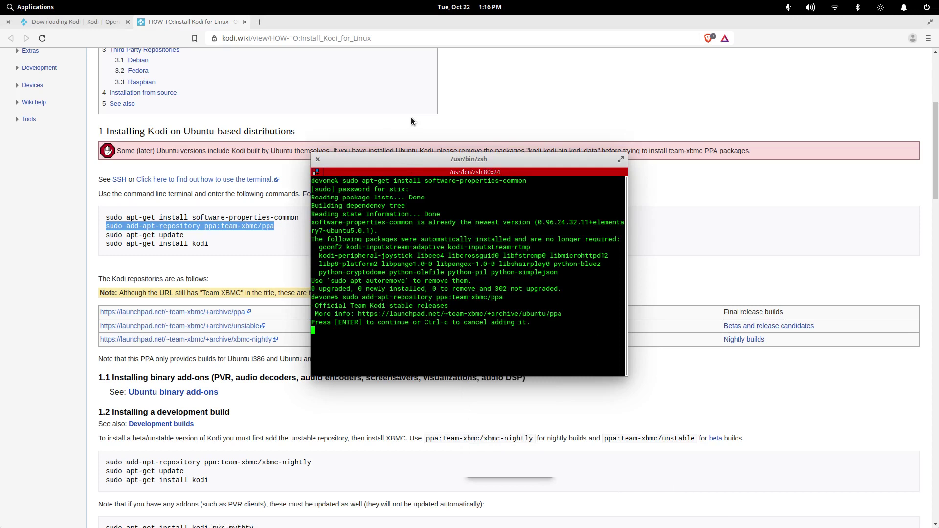
key(Return)
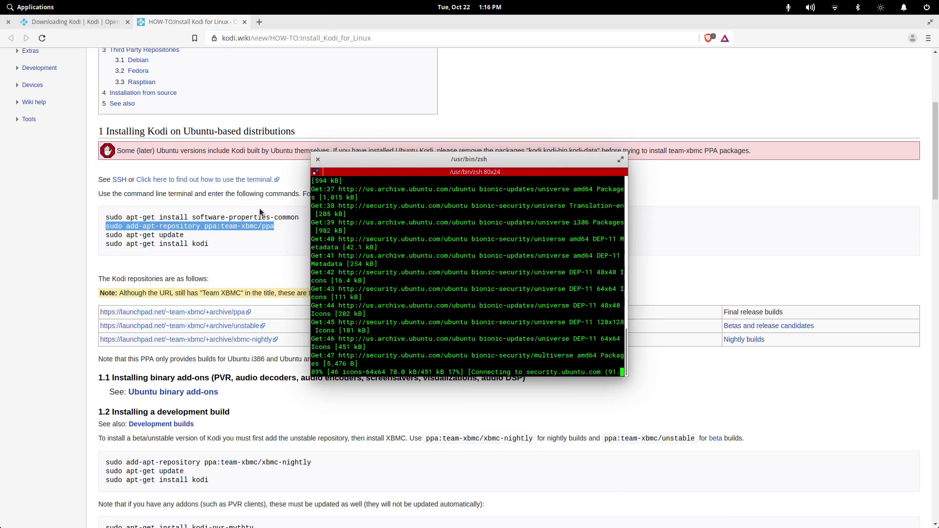
Copy the two commands "sudo apt-get update" and "sudo apt-get install kodi" together from the install guide.
drag(188, 233, 99, 239)
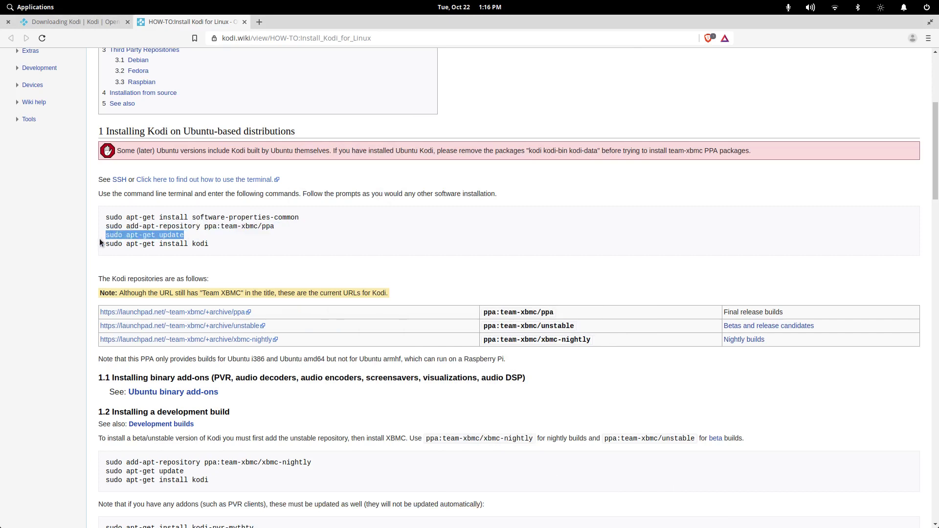
click(164, 237)
drag(178, 236, 124, 243)
drag(229, 243, 105, 237)
right_click(105, 236)
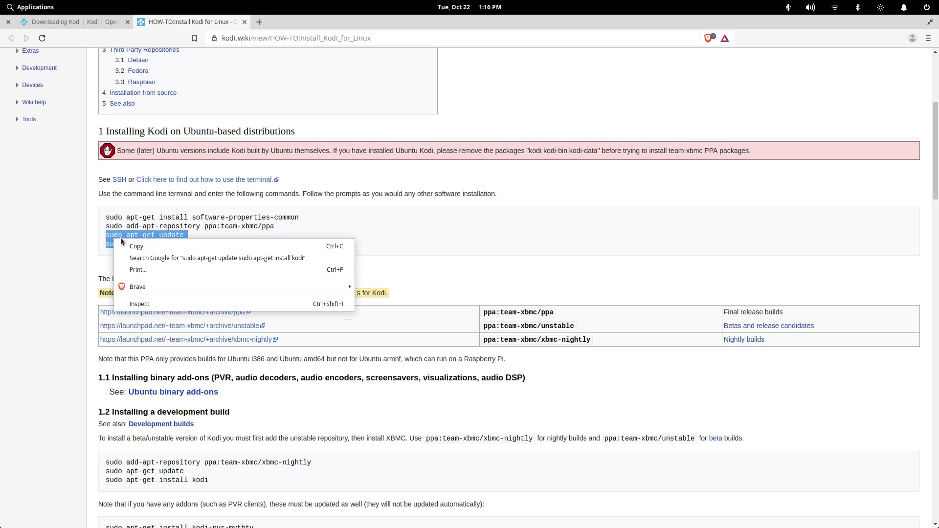
click(136, 244)
Paste the copied update and install commands at the terminal prompt without running them.
mouse_move(456, 526)
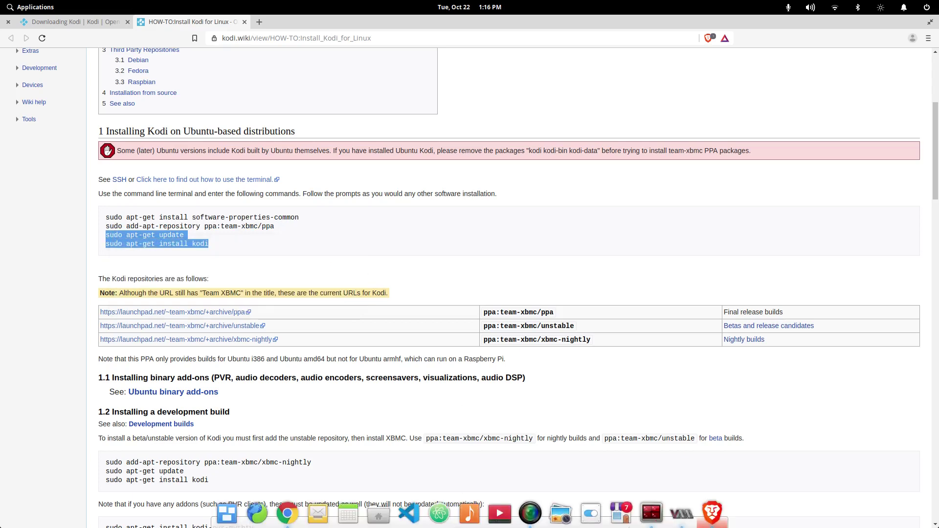
click(651, 513)
right_click(466, 344)
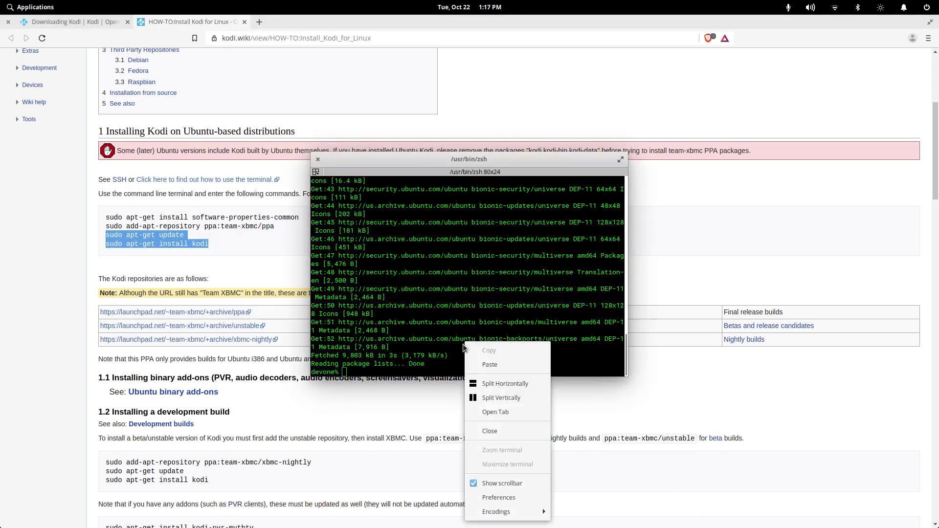
click(476, 362)
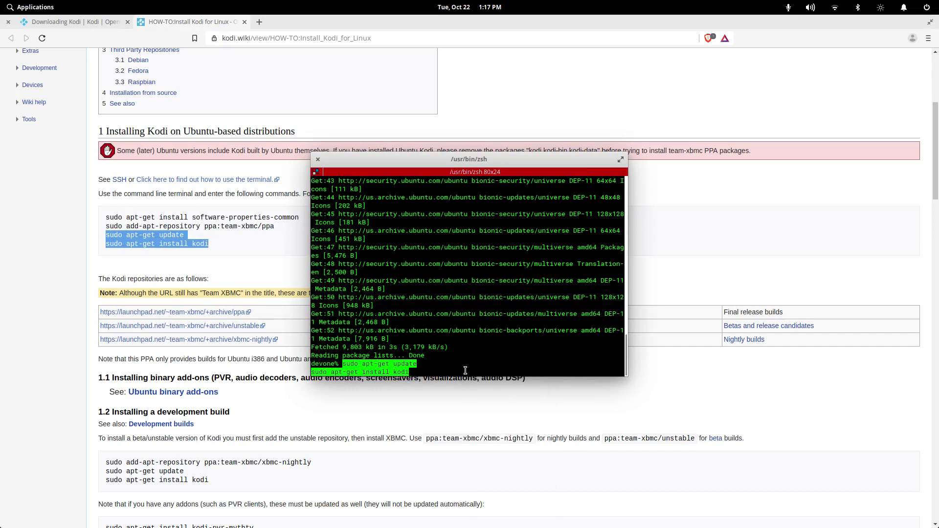
Join "sudo apt-get update" and "sudo apt-get install kodi" with "&&", run them and agree to continue the installation.
key(End)
key(Left)
key(Left)
key(Left)
key(Left)
key(Left)
key(Left)
key(Left)
key(Left)
key(Left)
key(Left)
key(Left)
key(Left)
key(Left)
key(Left)
key(Left)
key(Left)
key(Left)
key(Left)
key(Left)
key(Left)
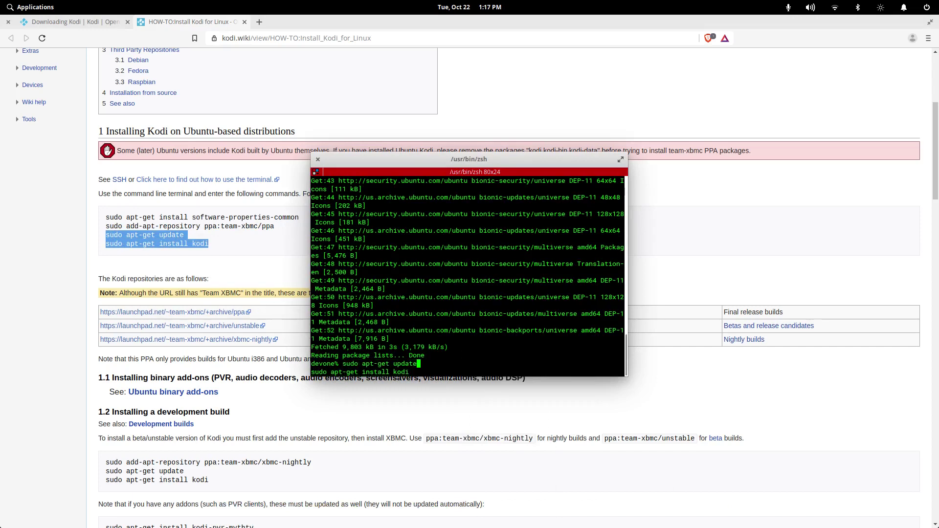
text(&&)
key(Return)
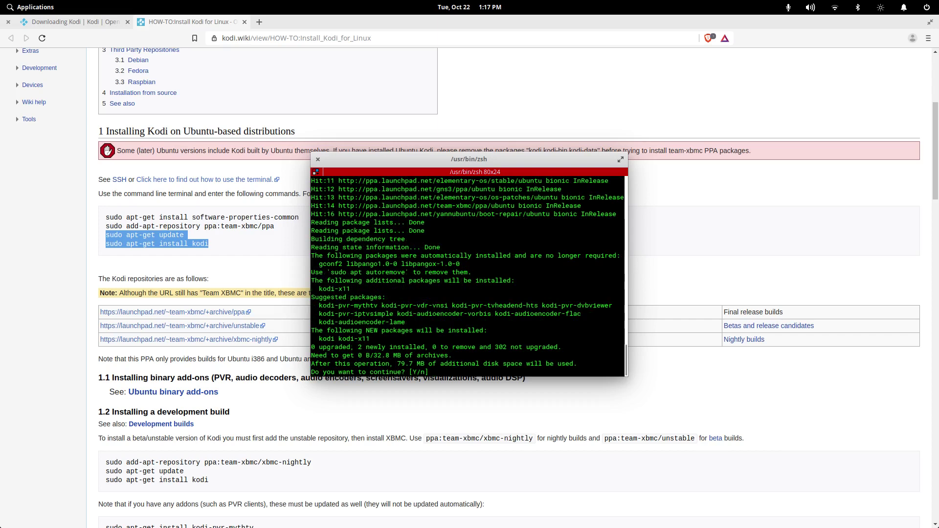
key(Return)
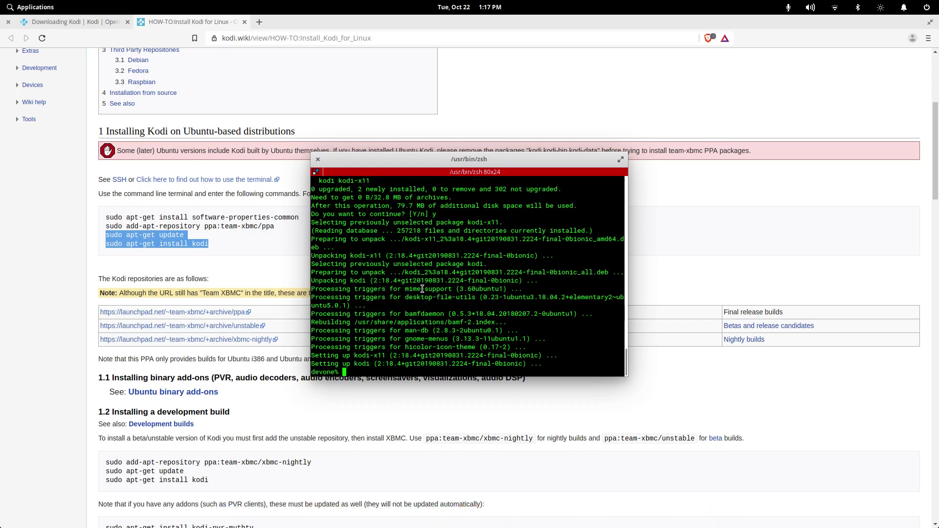
Start Kodi from the terminal with the command "kodi", and interrupt the process to get back to the prompt.
text(kodi)
key(Return)
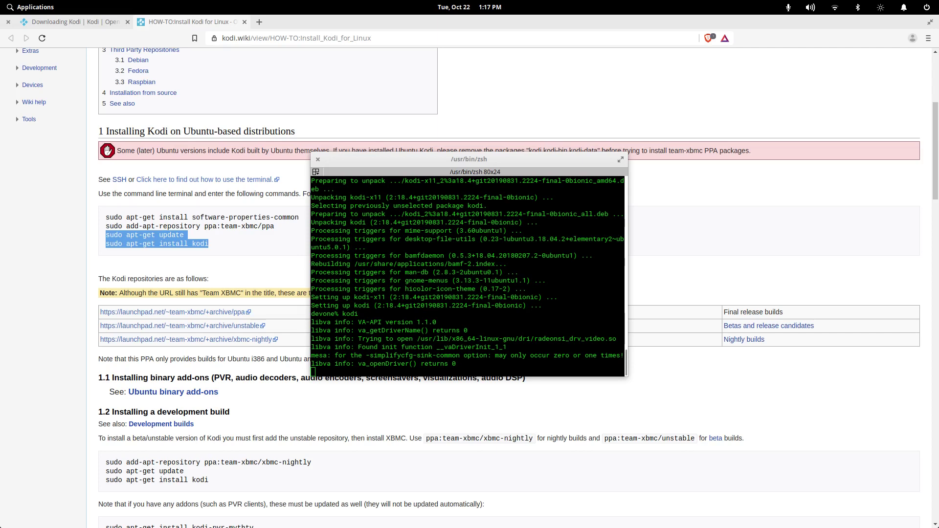
click(505, 282)
key(ctrl+c)
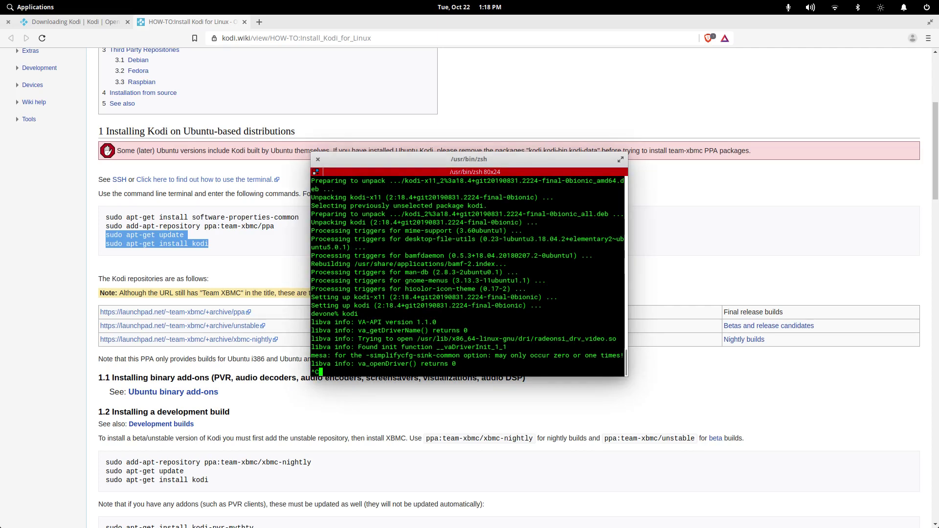
key(Return)
key(Return)
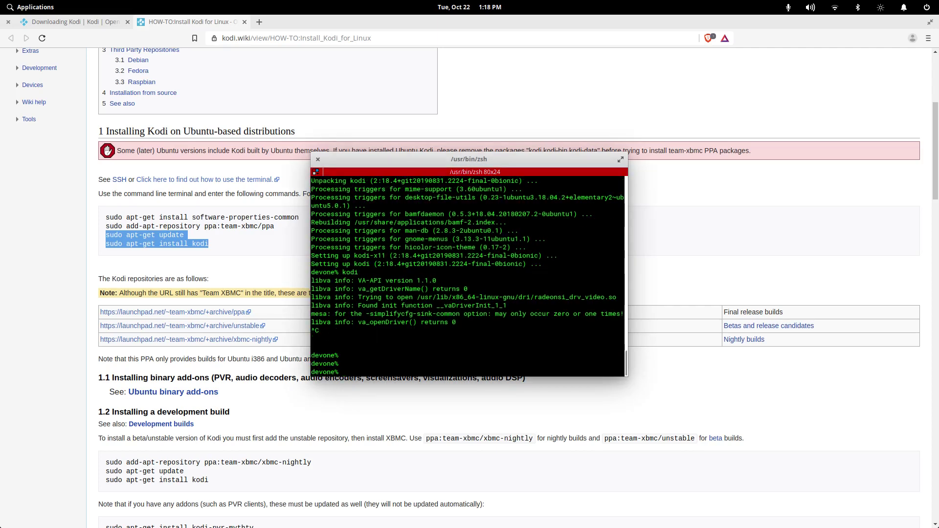
Find Kodi among the installed desktop applications and launch it.
click(35, 7)
scroll(153, 101, down, 2)
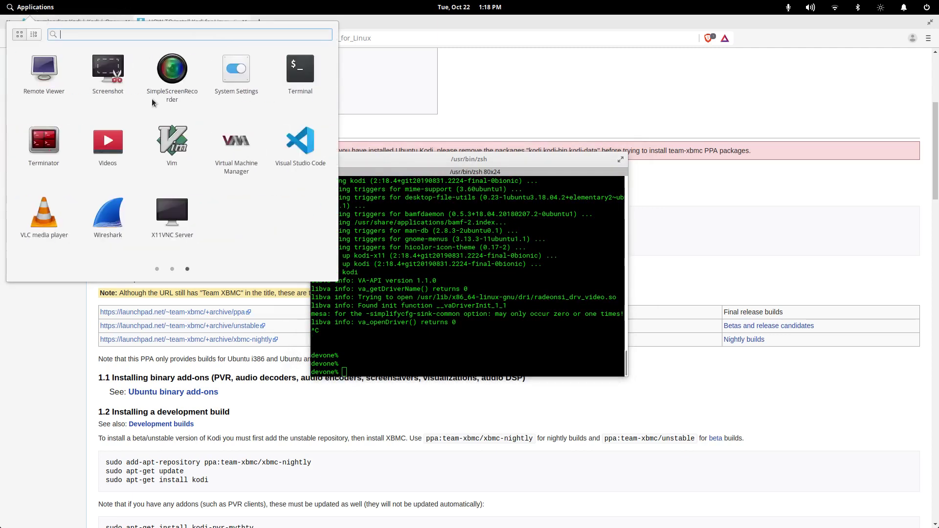
scroll(153, 101, up, 1)
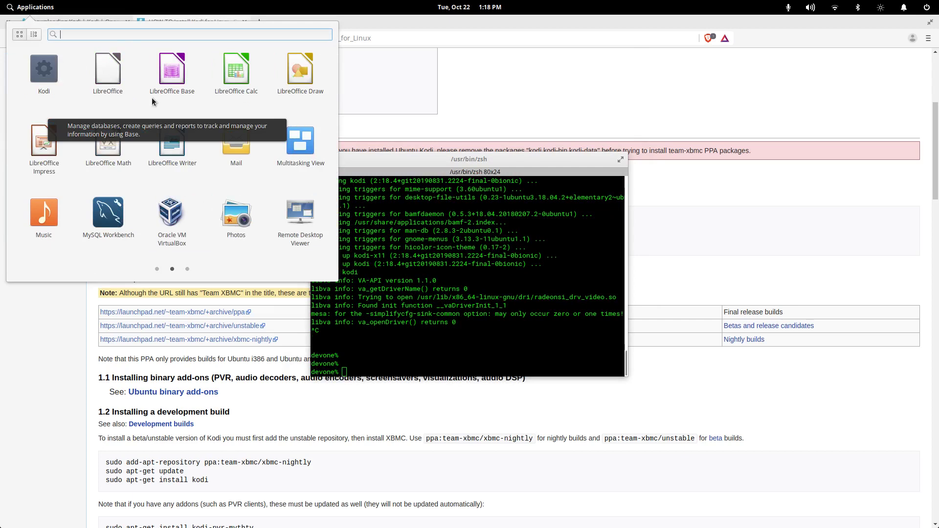
click(42, 68)
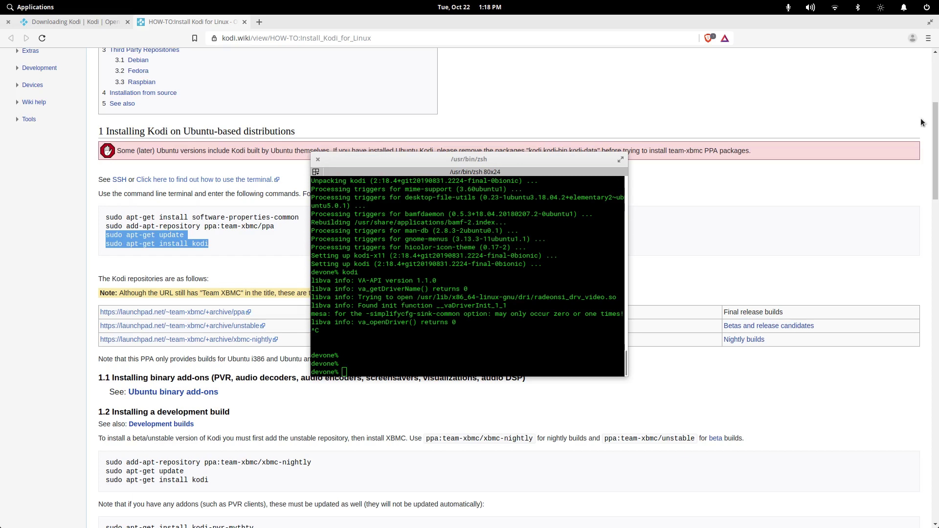
Move and enlarge the Kodi window, and leave the system settings for Kodi's home screen.
drag(602, 138, 269, 82)
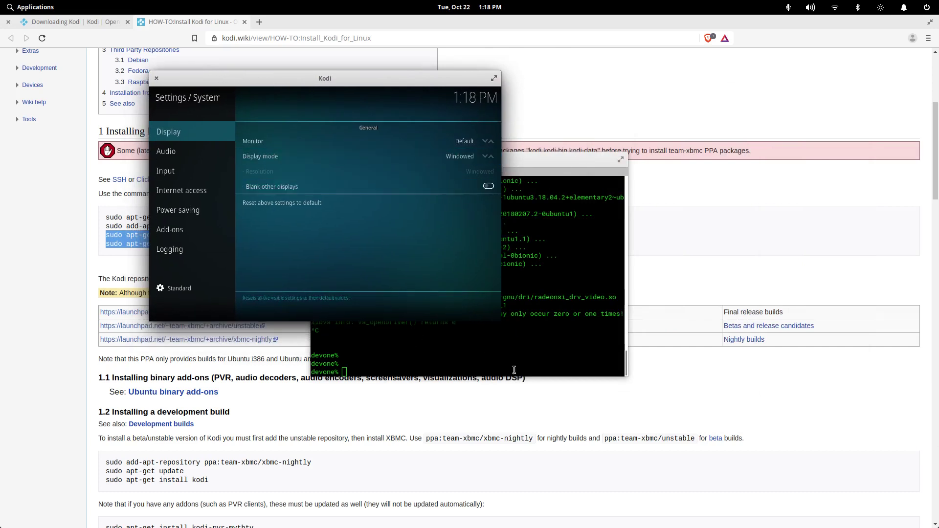
drag(503, 322, 736, 427)
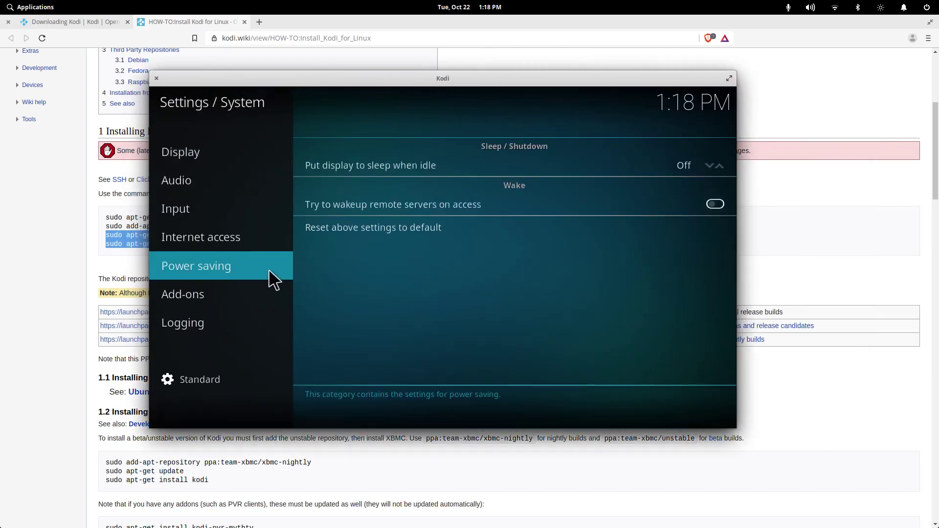
right_click(198, 138)
right_click(252, 134)
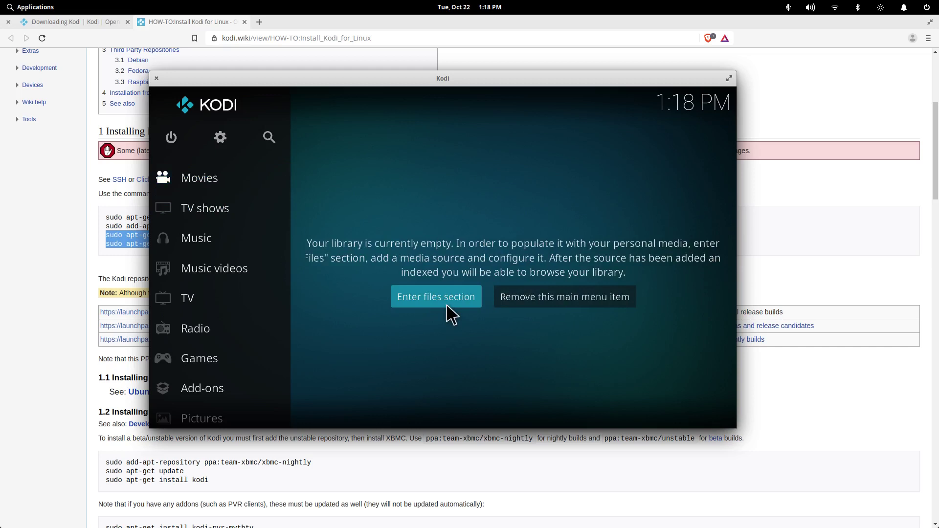
Enter the files section for Movies, look into the video add-ons and open Files.
click(447, 301)
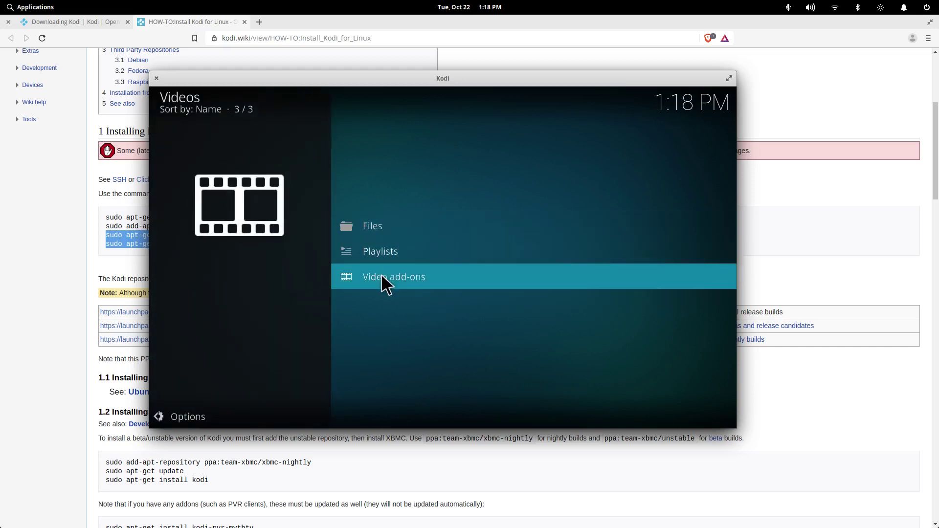
click(382, 276)
click(378, 245)
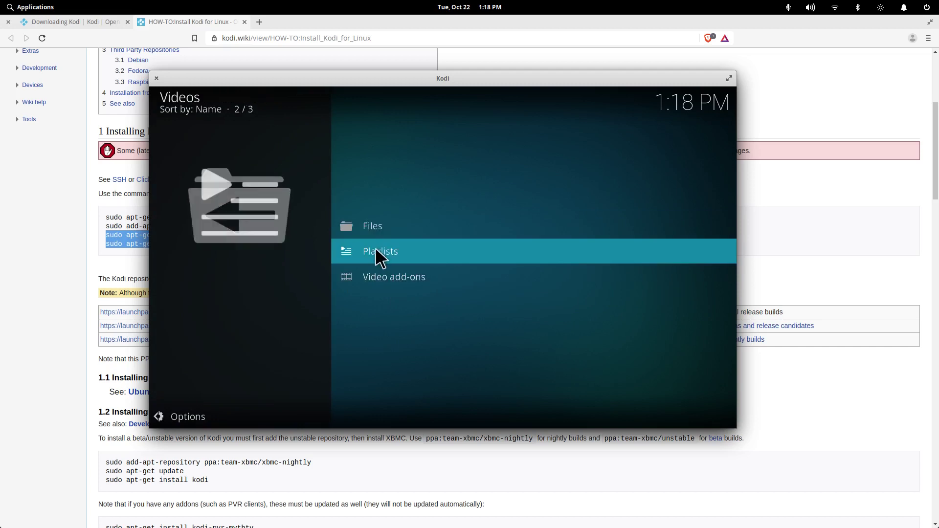
click(366, 233)
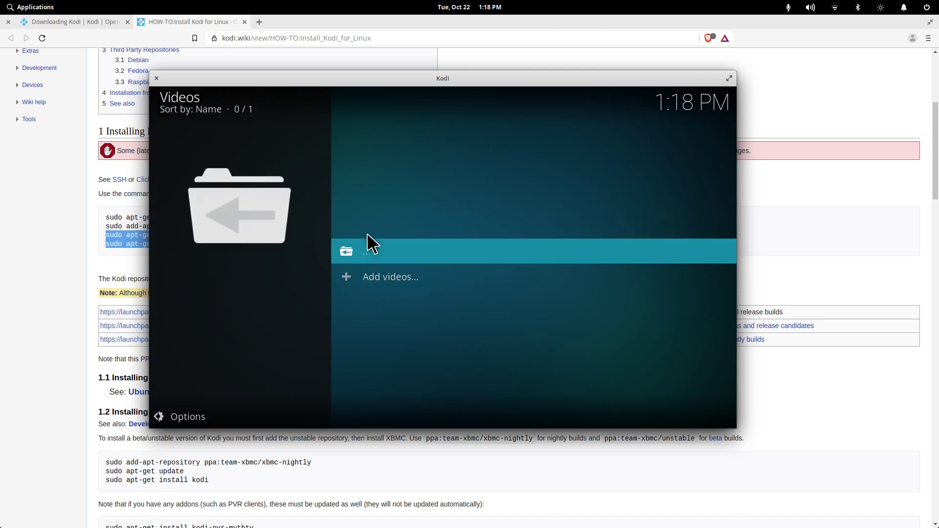
Try adding a video source with the path /home/user/Documents, cancel the dialog and return to the Videos list.
click(380, 275)
click(442, 195)
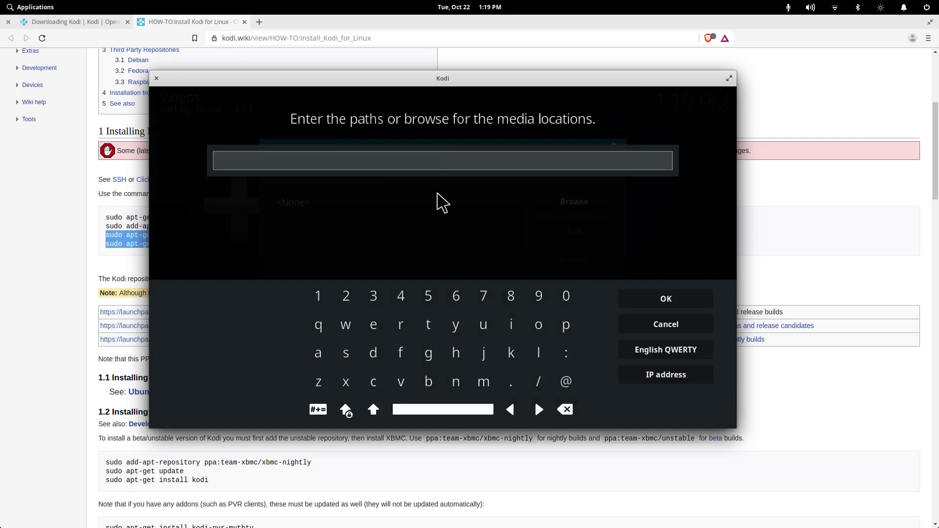
text(/home/user/)
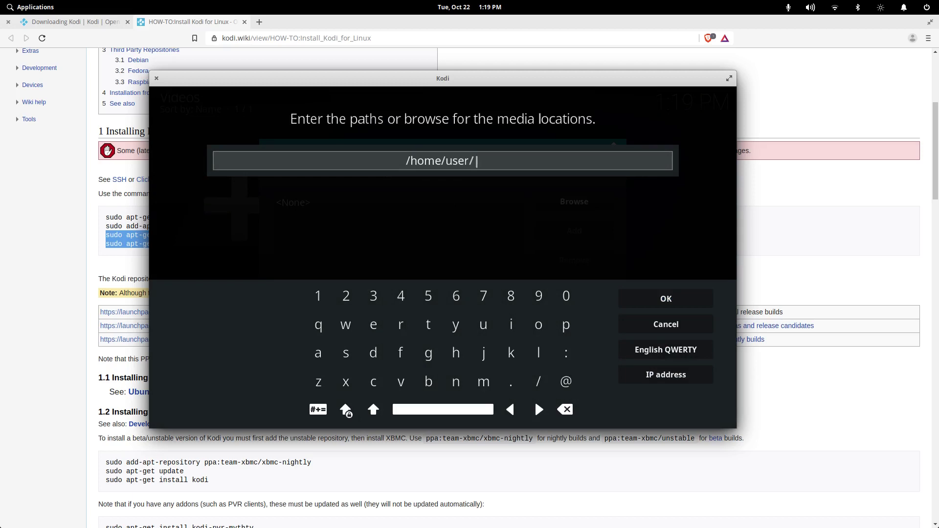
text(D)
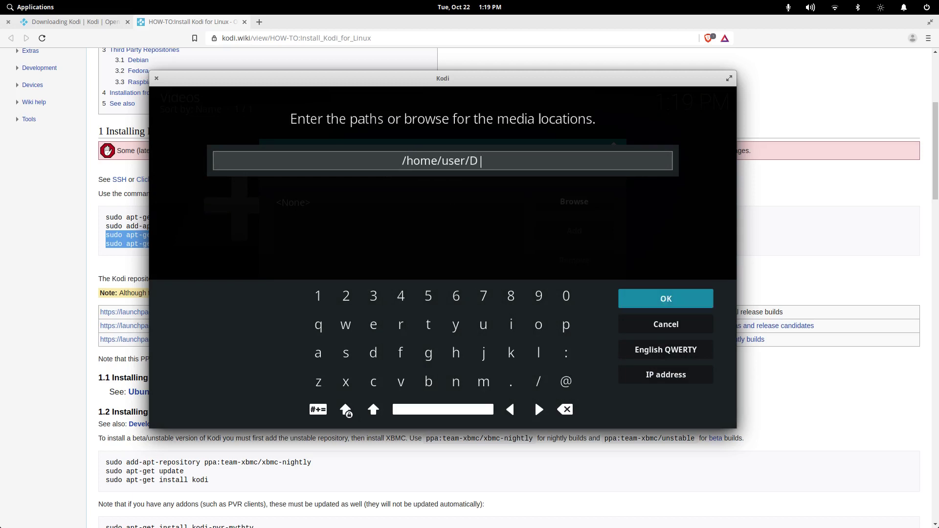
text(ocumetns)
key(BackSpace)
key(BackSpace)
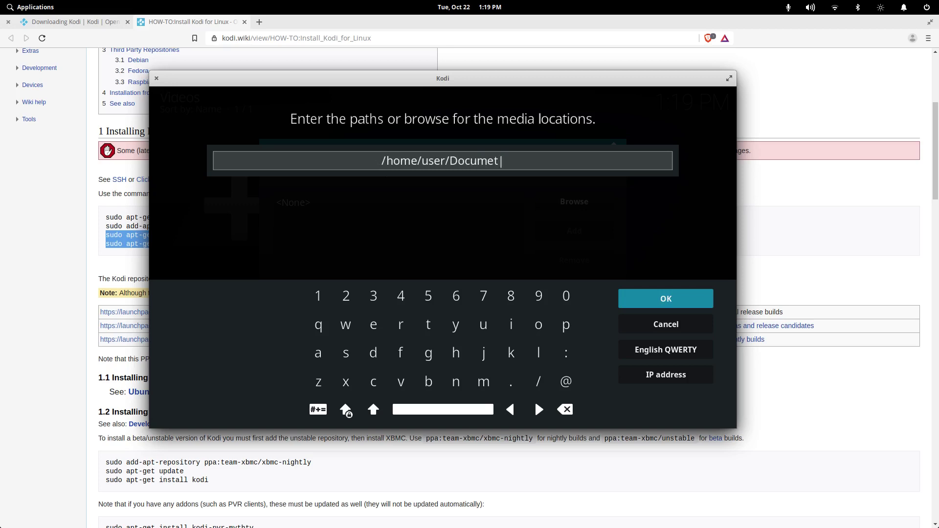
key(BackSpace)
text(n)
key(BackSpace)
text(nts)
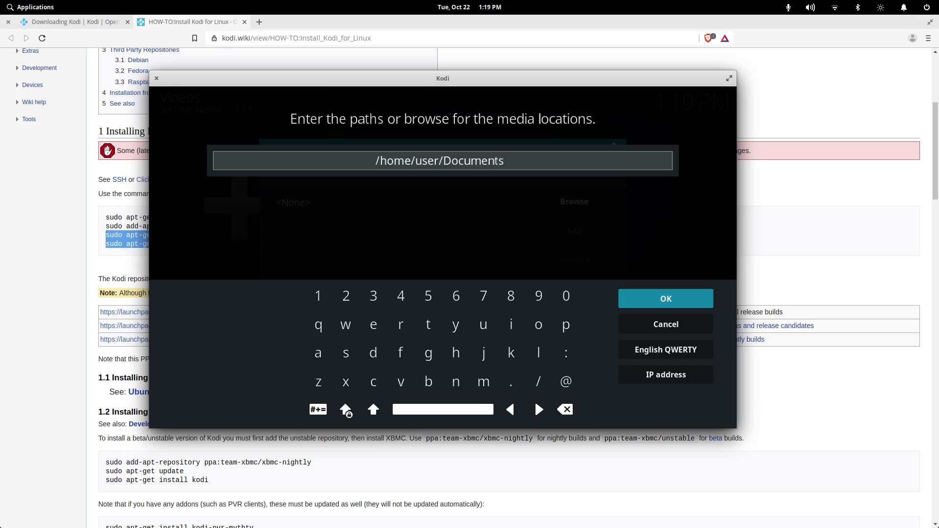
click(698, 319)
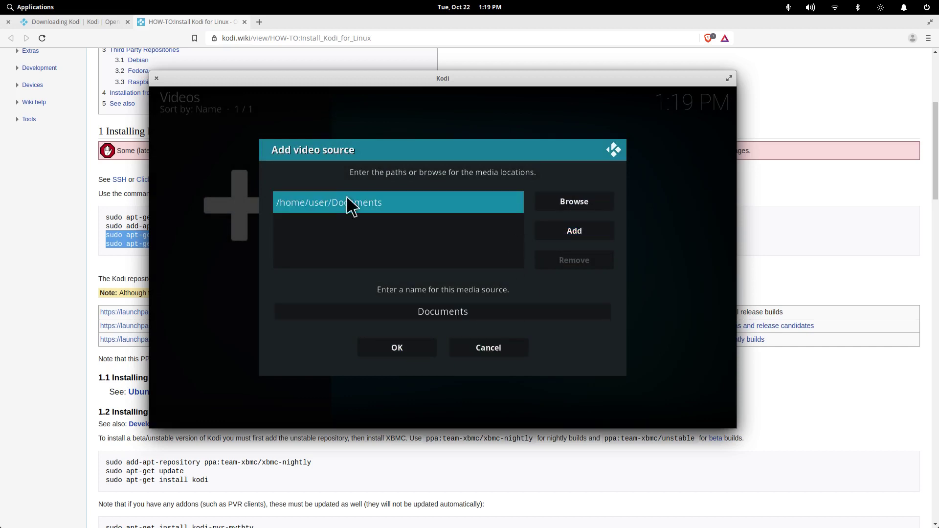
click(499, 356)
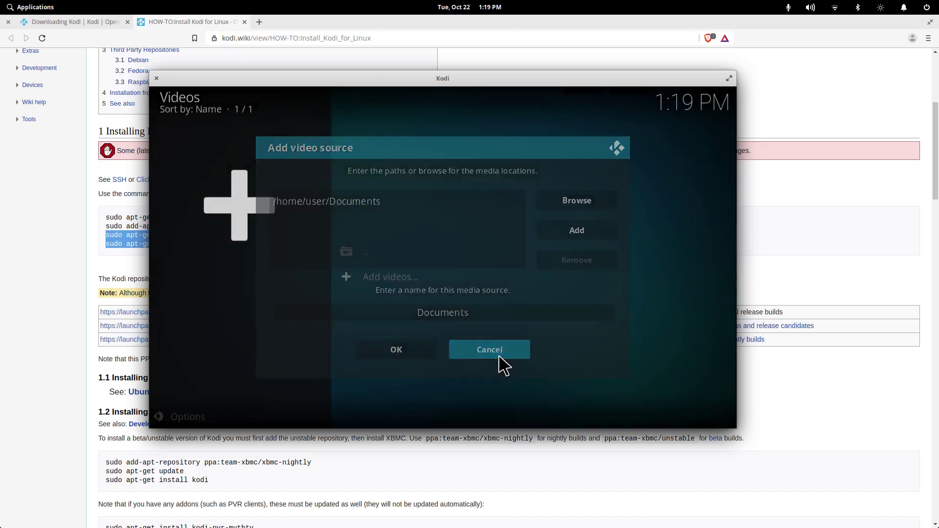
click(359, 253)
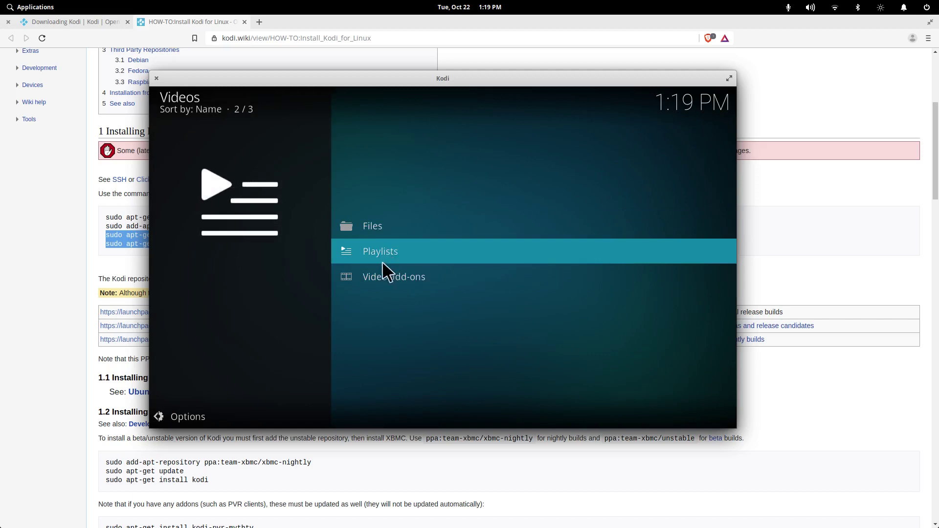
Leave the Videos list for Kodi's home screen and open the file manager from the system settings.
key(Escape)
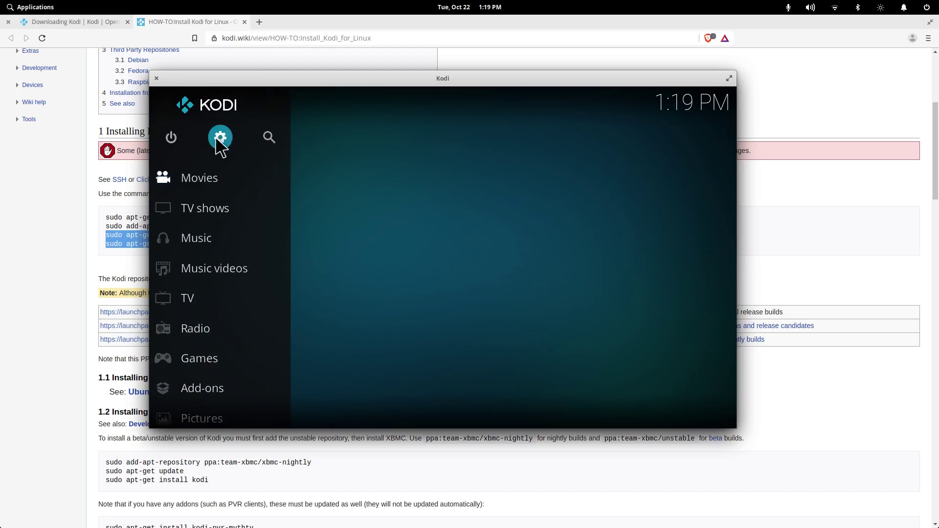
click(227, 139)
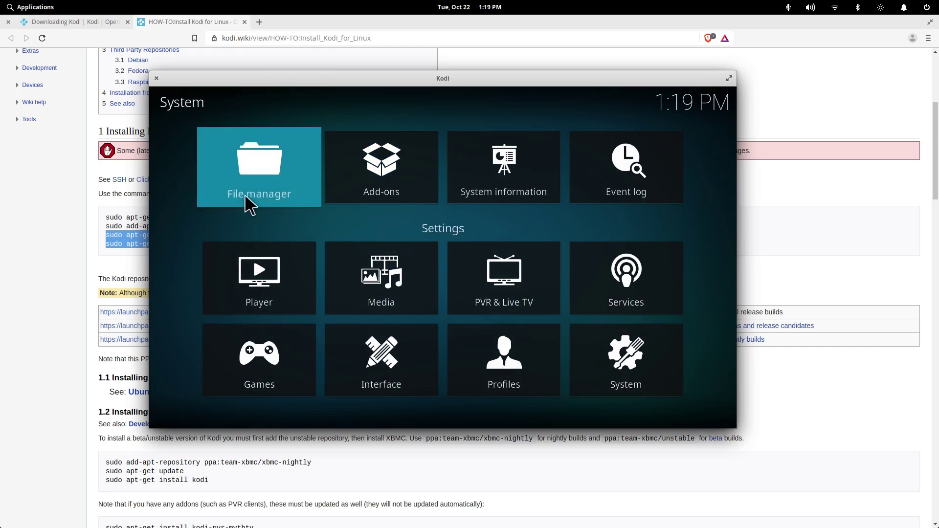
click(244, 180)
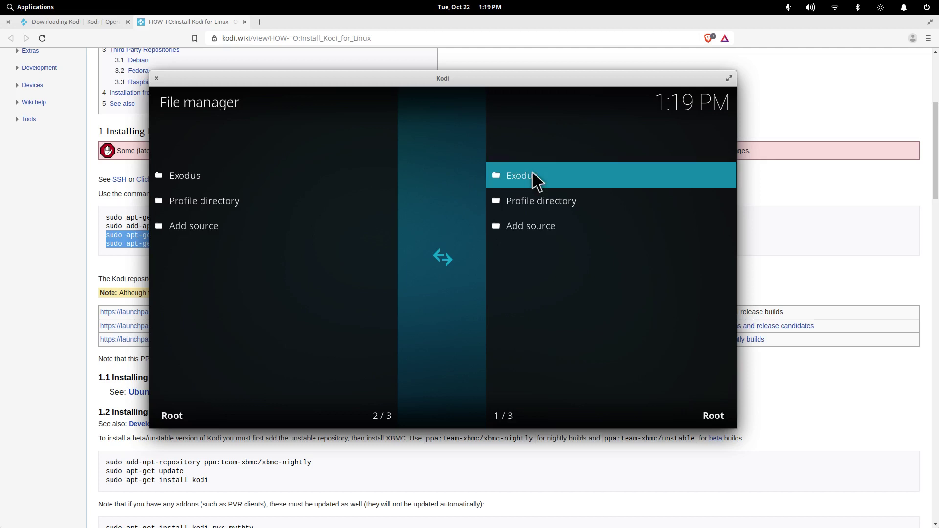
Start adding a file source in the file manager and name it exodus.
click(529, 225)
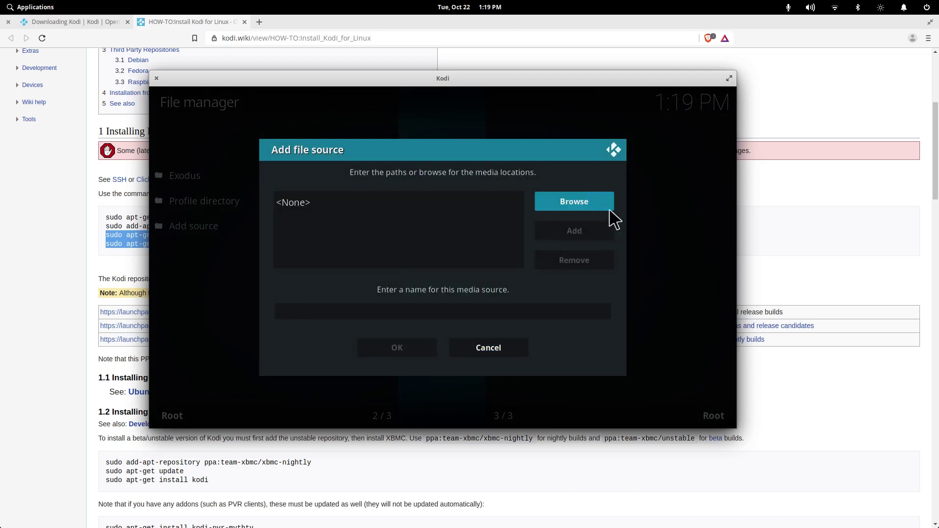
click(440, 311)
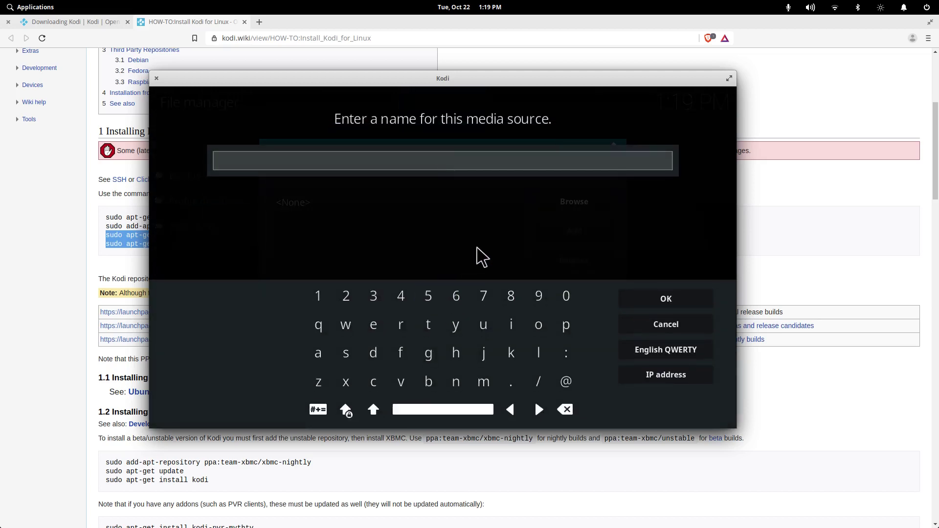
text(exodus)
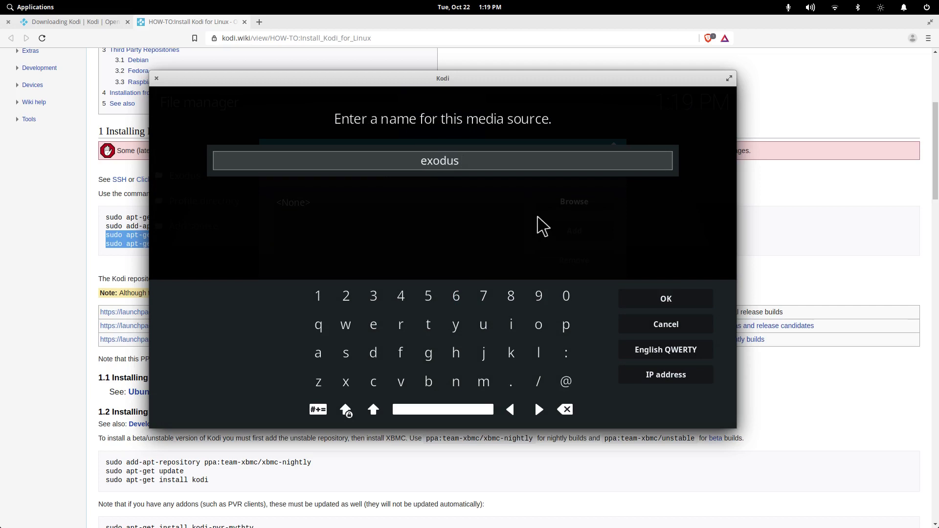
click(646, 305)
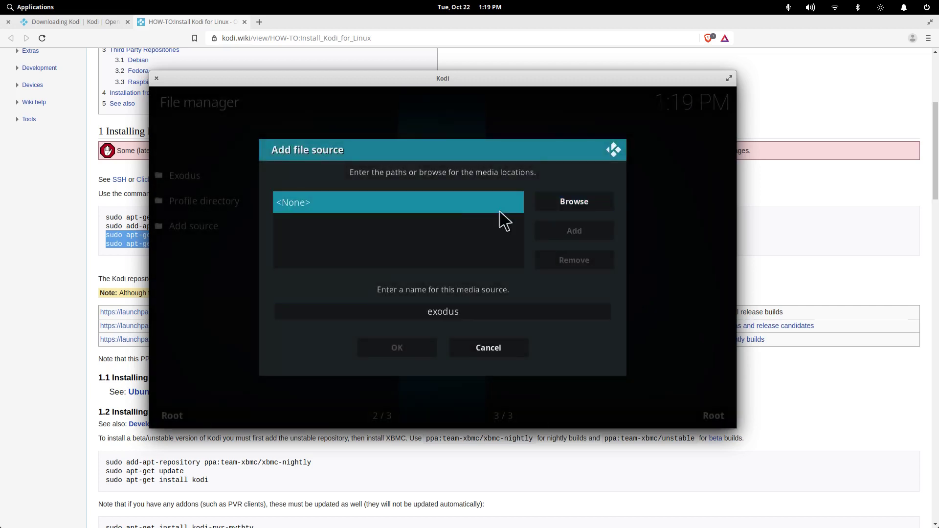
Look at the locations offered for a new share, cancel the file source and return to the home screen.
click(581, 209)
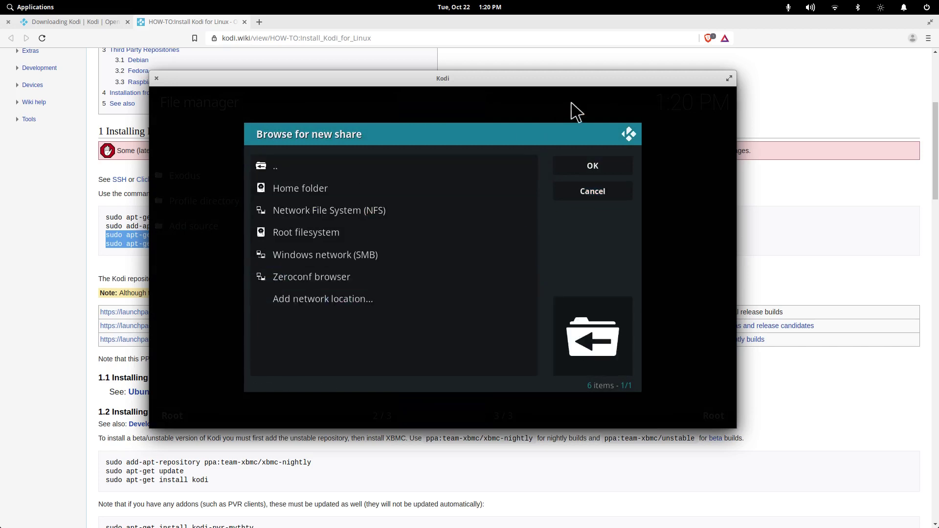
click(612, 196)
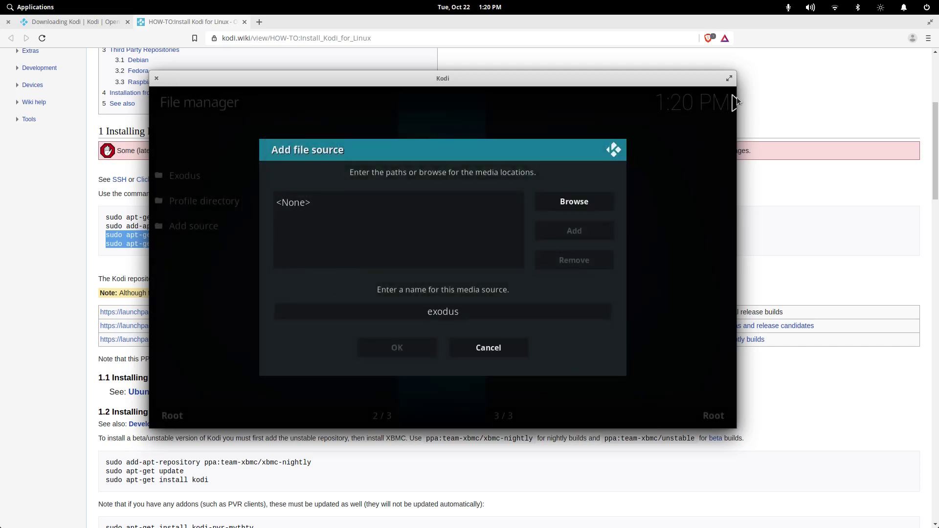
click(486, 348)
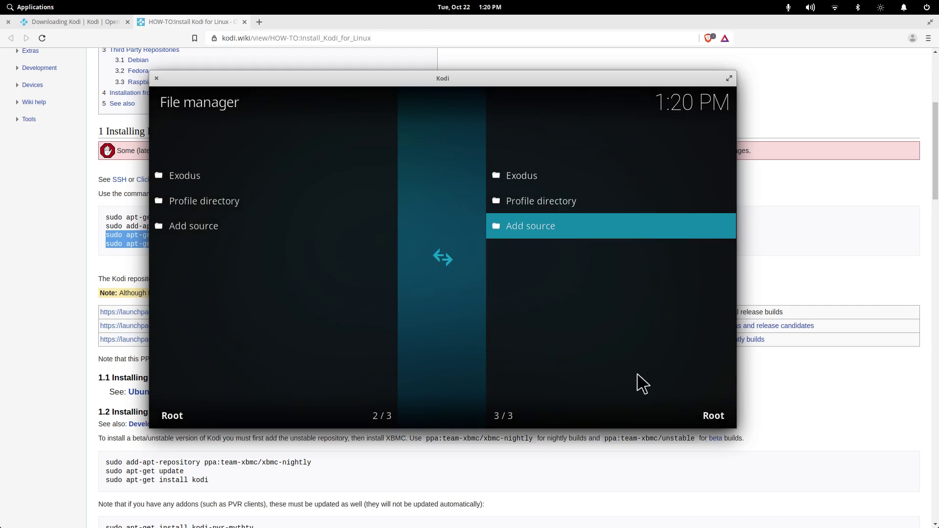
right_click(563, 306)
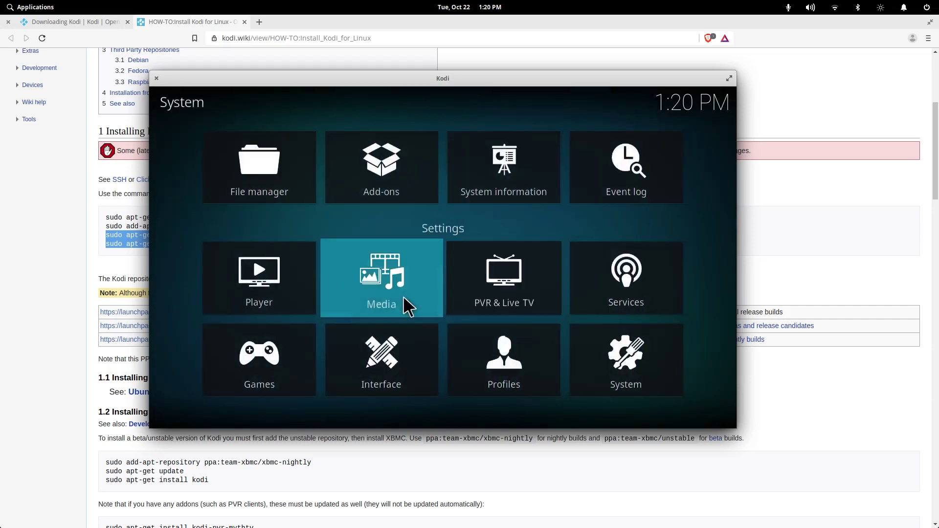
right_click(323, 286)
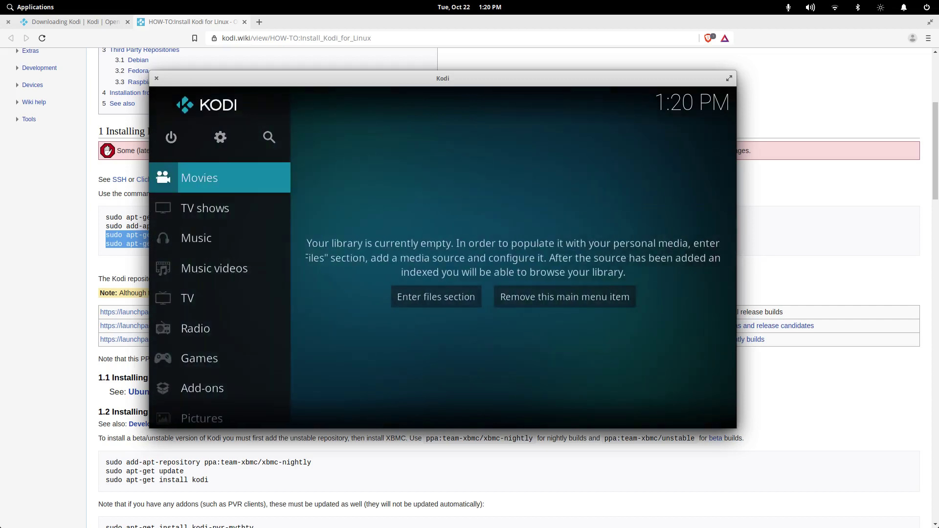